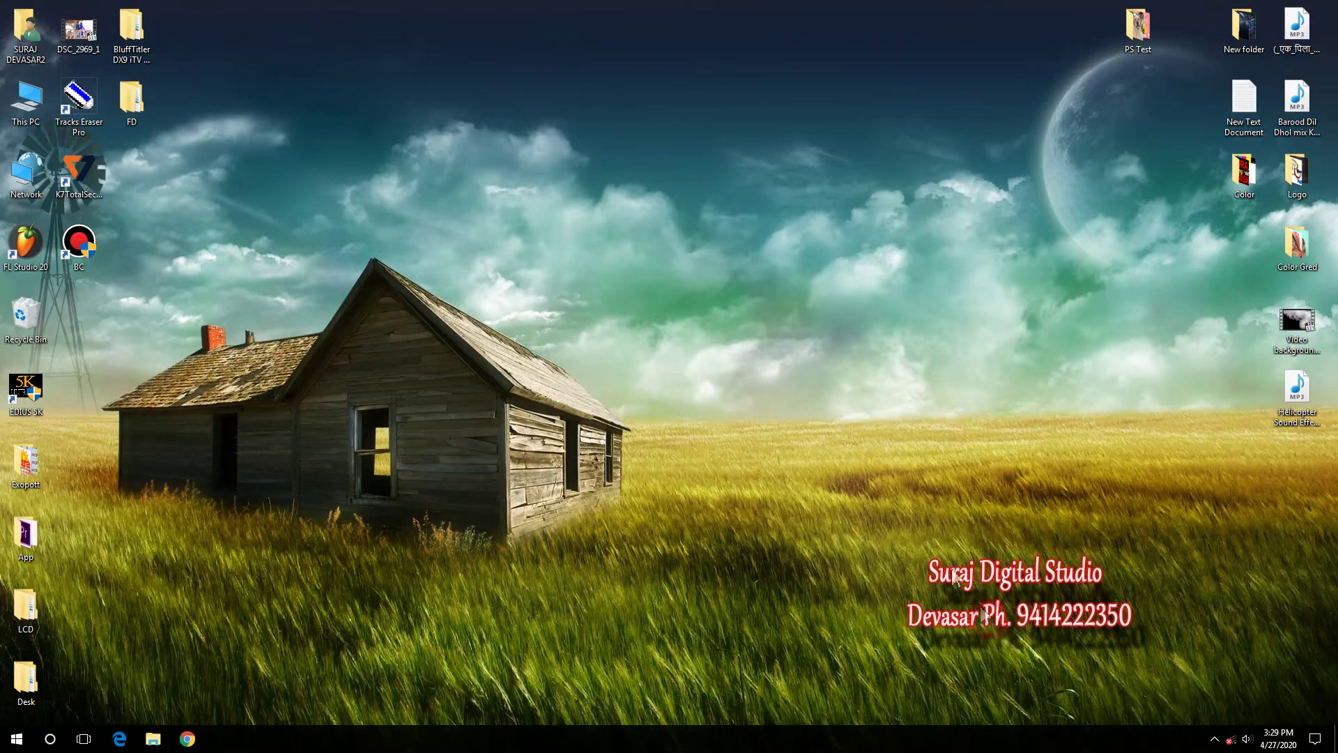
# Step: Launch Adobe Photoshop 2020 from the Start menu and close the floating History panel
pyautogui.rightClick(627, 315)
pyautogui.click(794, 369)
pyautogui.click(17, 739)
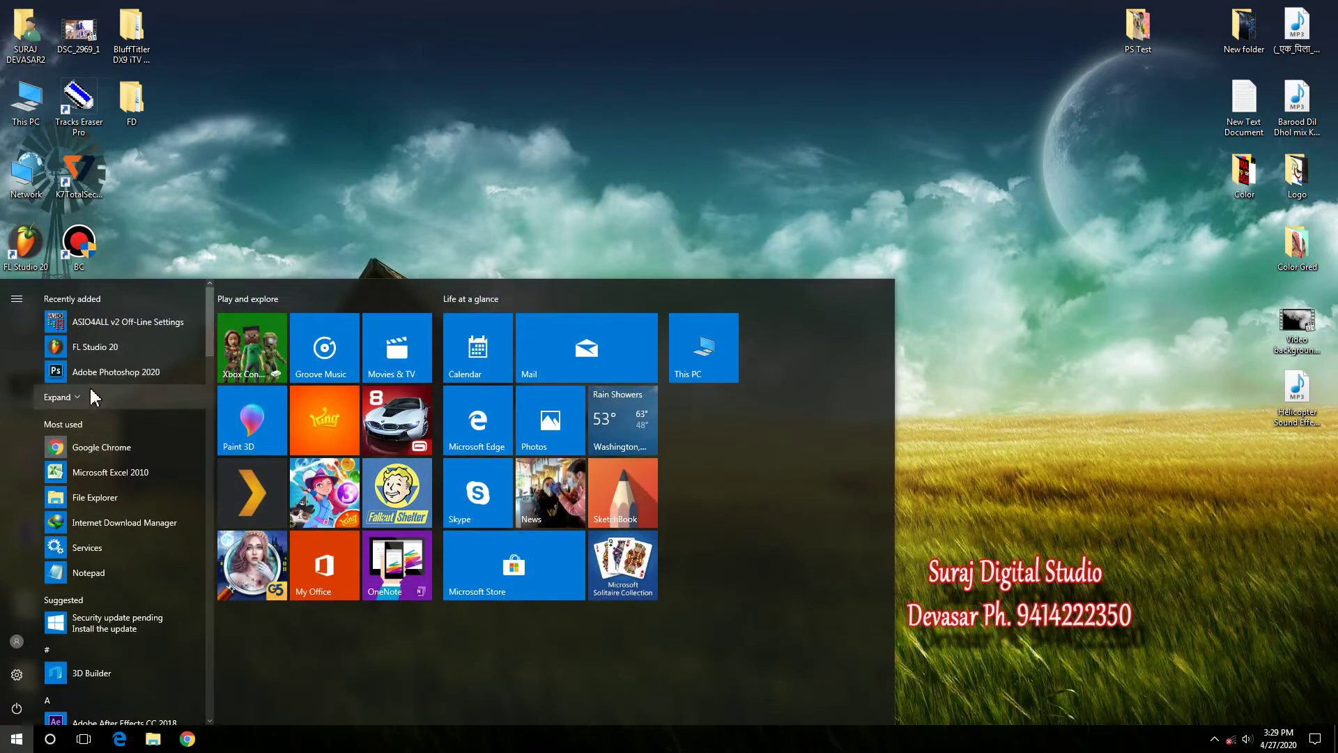
pyautogui.click(90, 373)
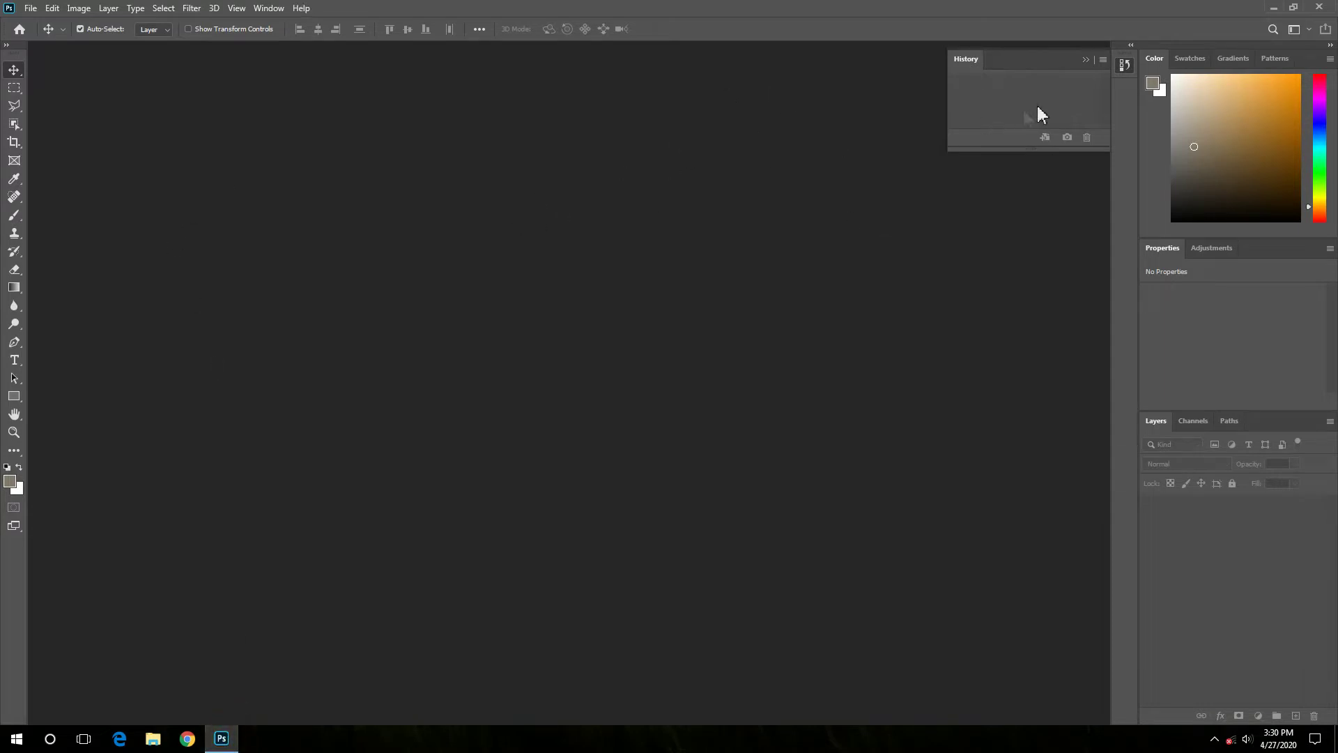
pyautogui.click(1086, 60)
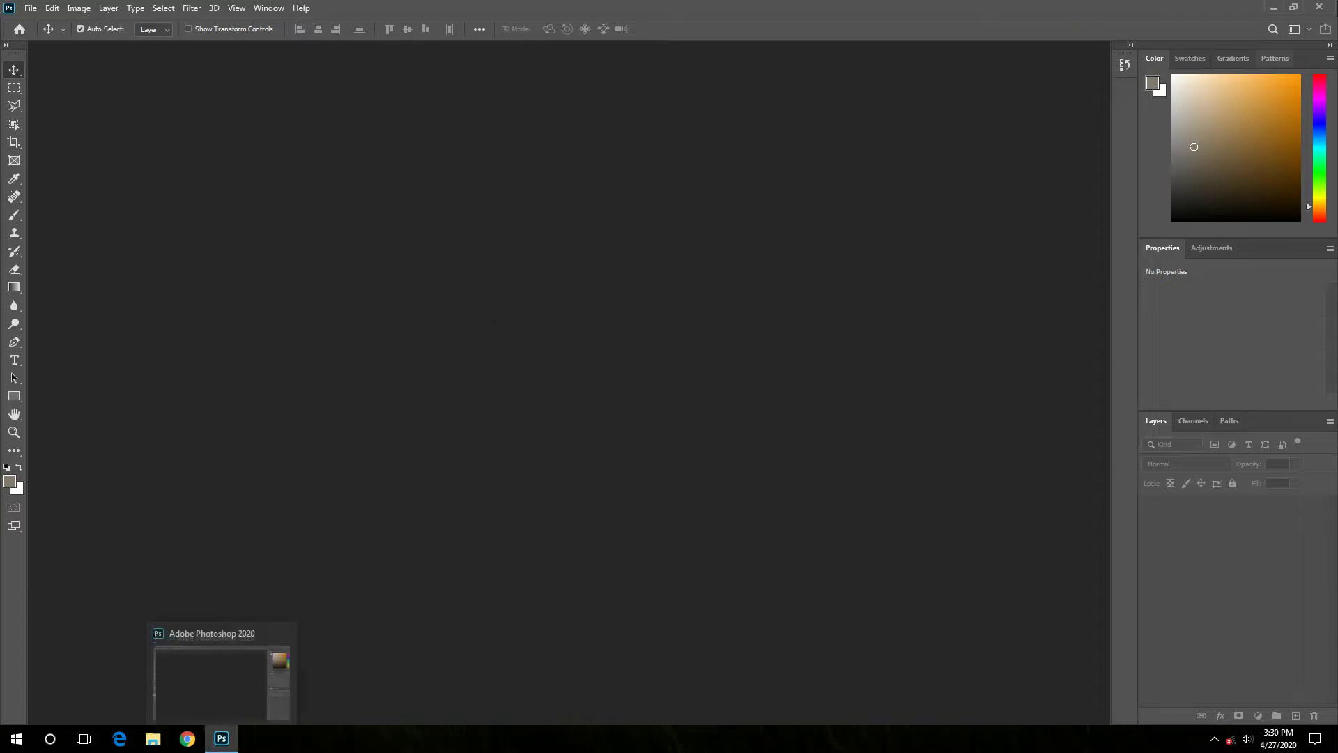
# Step: Preview free.jpg in the PS Test folder, then open it in Photoshop
pyautogui.click(1274, 7)
pyautogui.doubleClick(1138, 30)
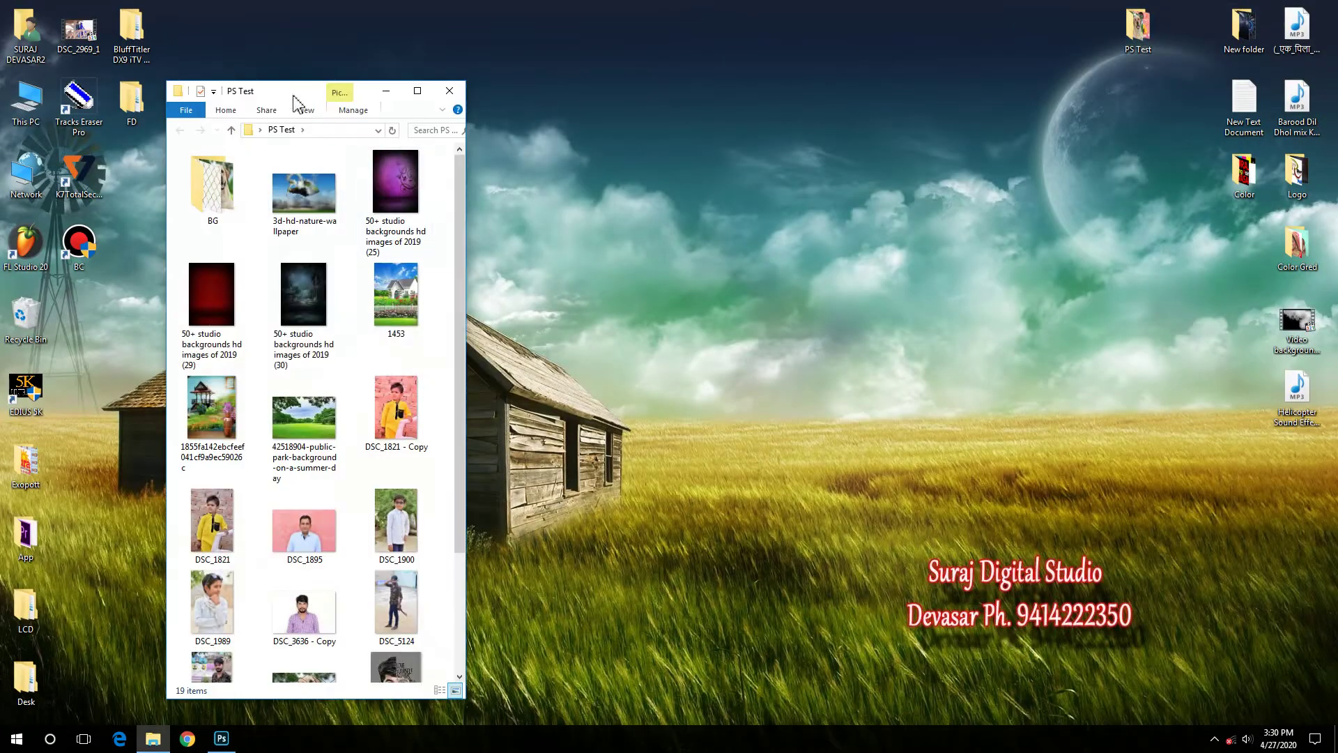
pyautogui.moveTo(307, 99); pyautogui.dragTo(966, 43)
pyautogui.scroll(-2, 1011, 488)
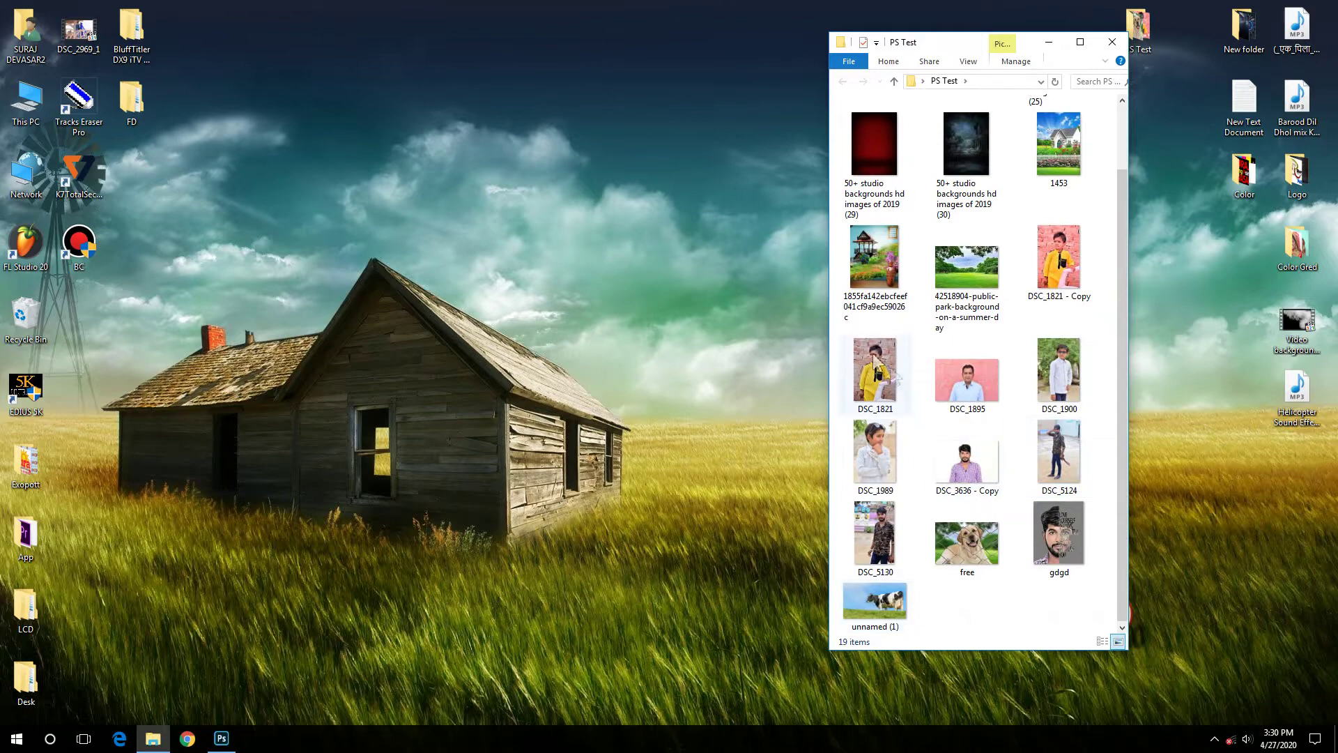
pyautogui.click(968, 550)
pyautogui.doubleClick(967, 549)
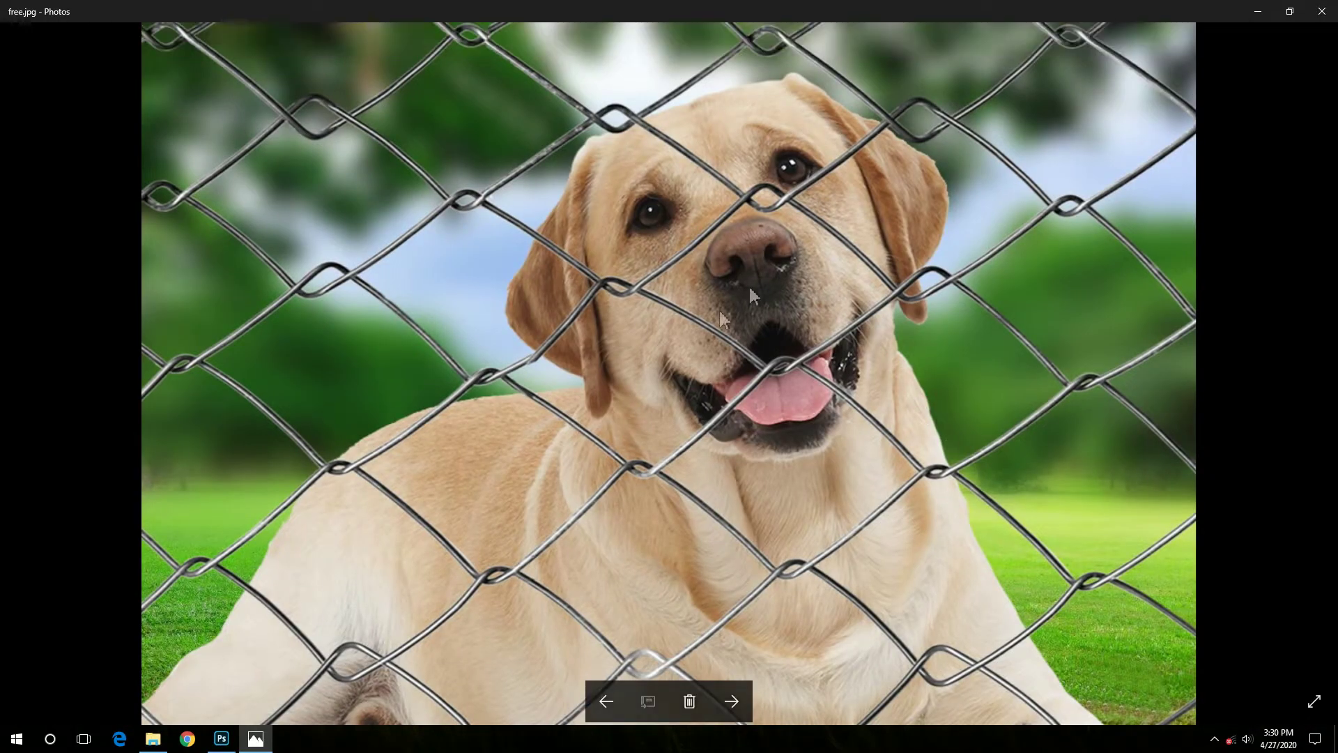
pyautogui.click(1322, 11)
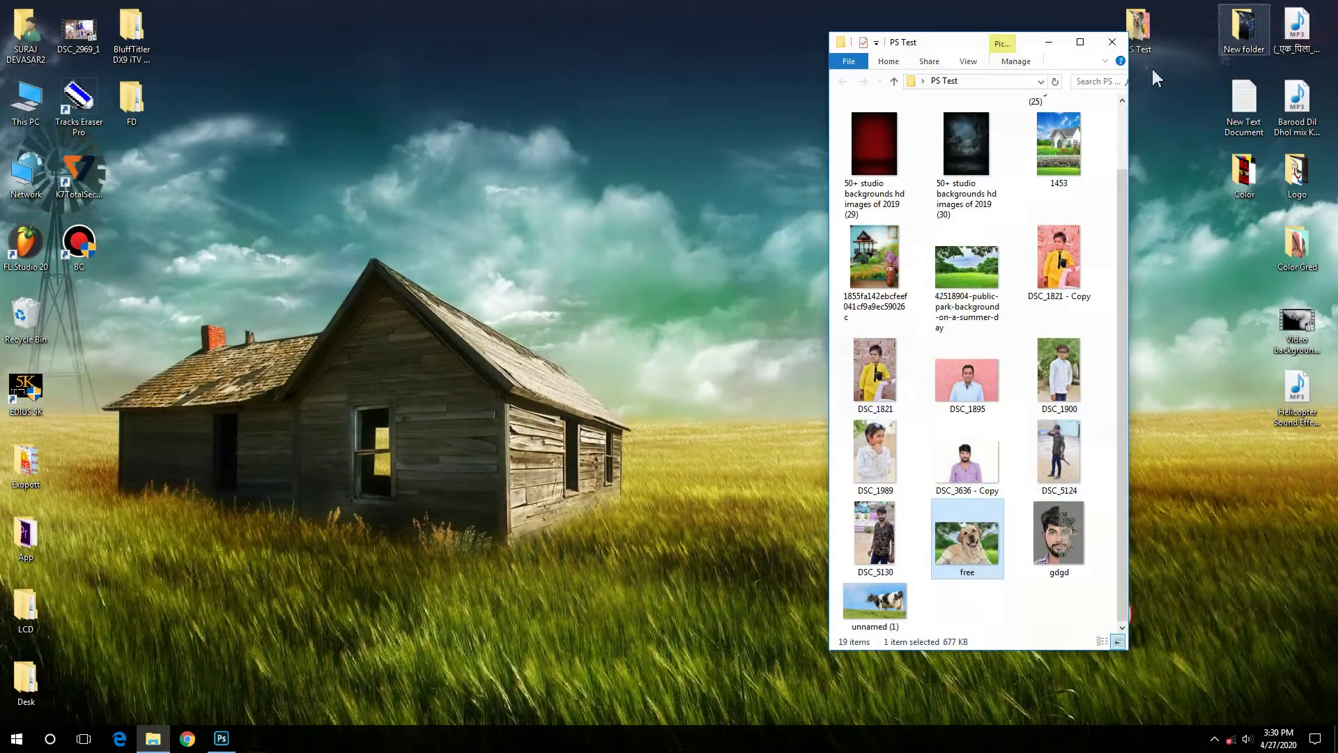
pyautogui.moveTo(959, 547)
pyautogui.mouseDown()
pyautogui.moveTo(240, 707)
pyautogui.moveTo(466, 303)
pyautogui.mouseUp()
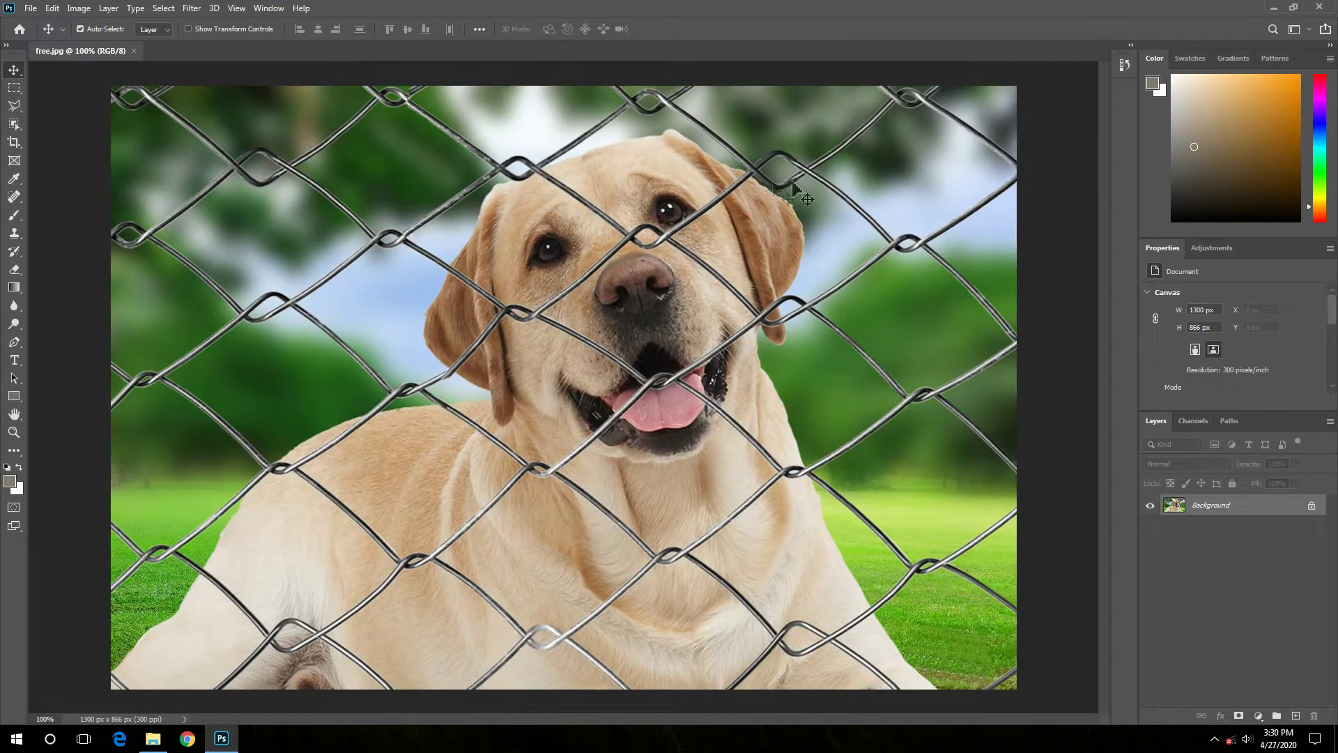
# Step: Try the Polygonal Lasso on a fence wire, then add empty Layer 1 above Background
pyautogui.click(54, 8)
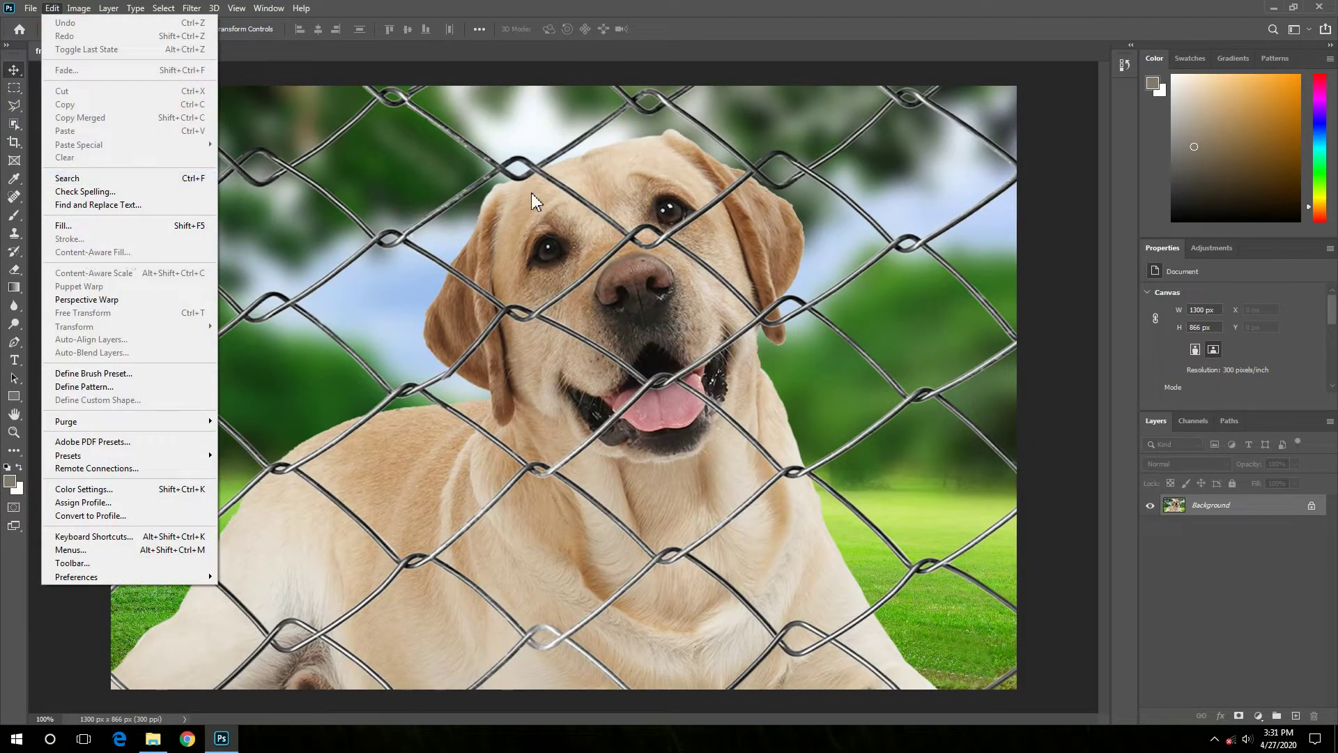
pyautogui.click(534, 201)
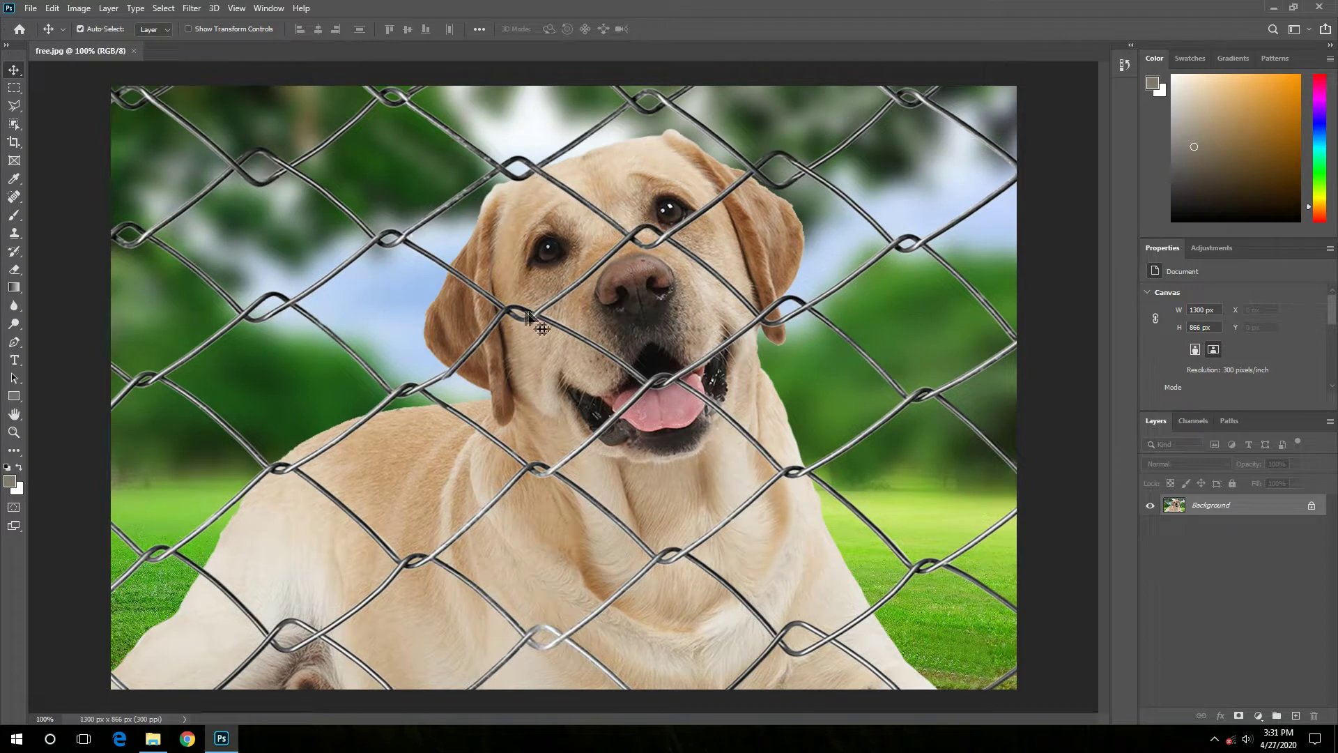
pyautogui.press('l')
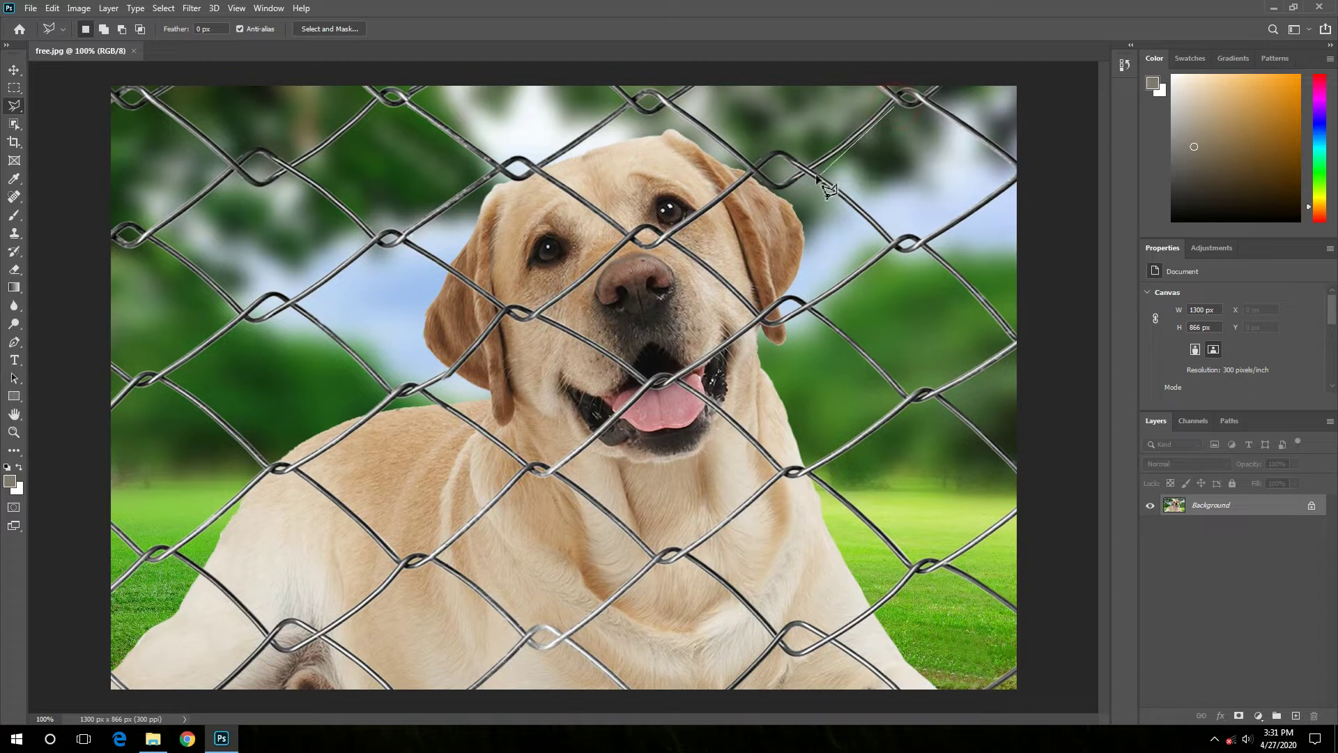
pyautogui.click(891, 101)
pyautogui.click(1295, 718)
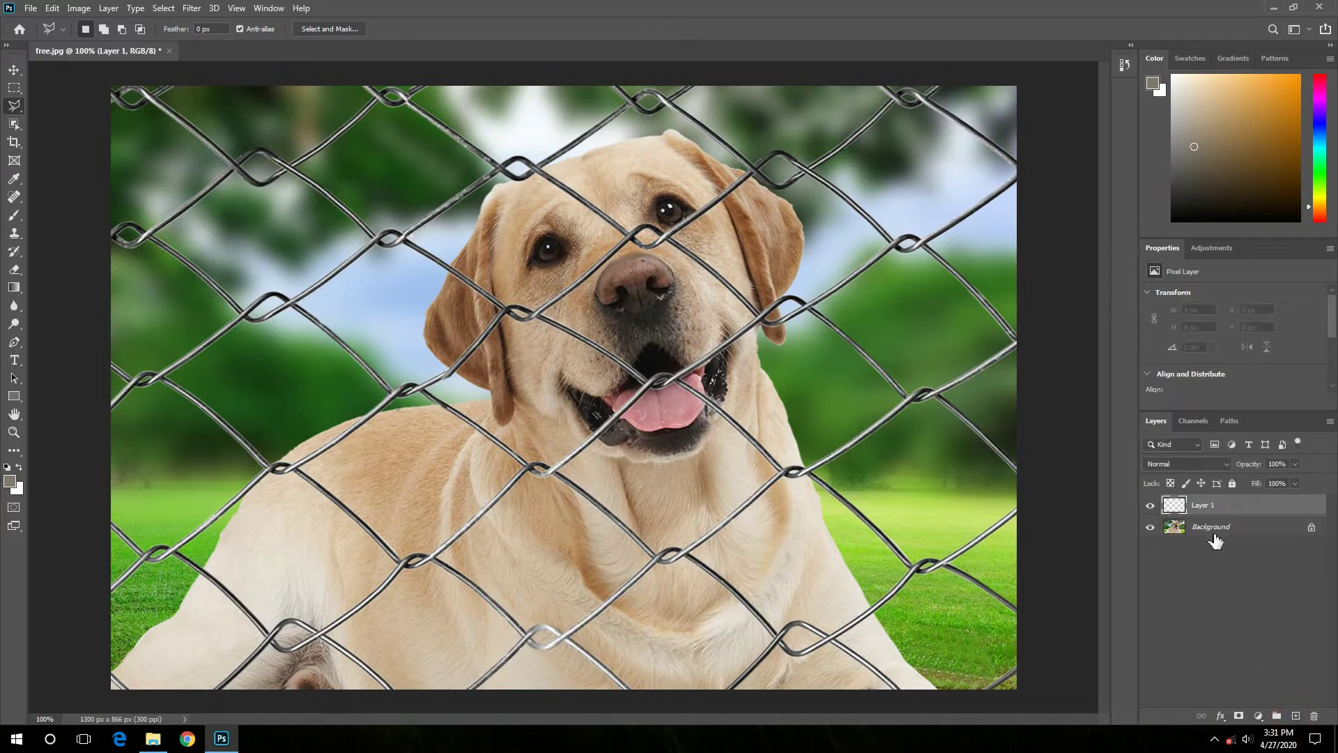
# Step: Switch to the Brush tool with pure red as the foreground colour
pyautogui.click(15, 219)
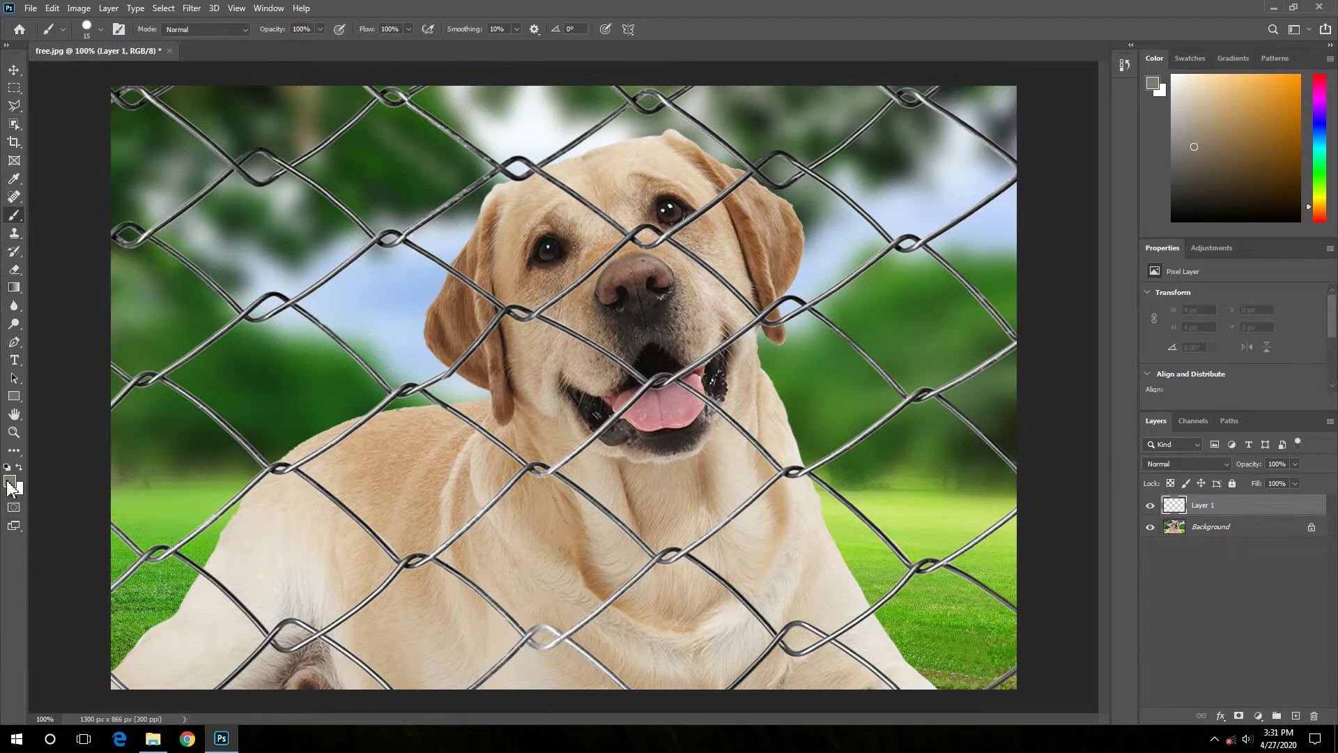
pyautogui.click(10, 482)
pyautogui.click(679, 174)
pyautogui.click(661, 138)
pyautogui.click(801, 163)
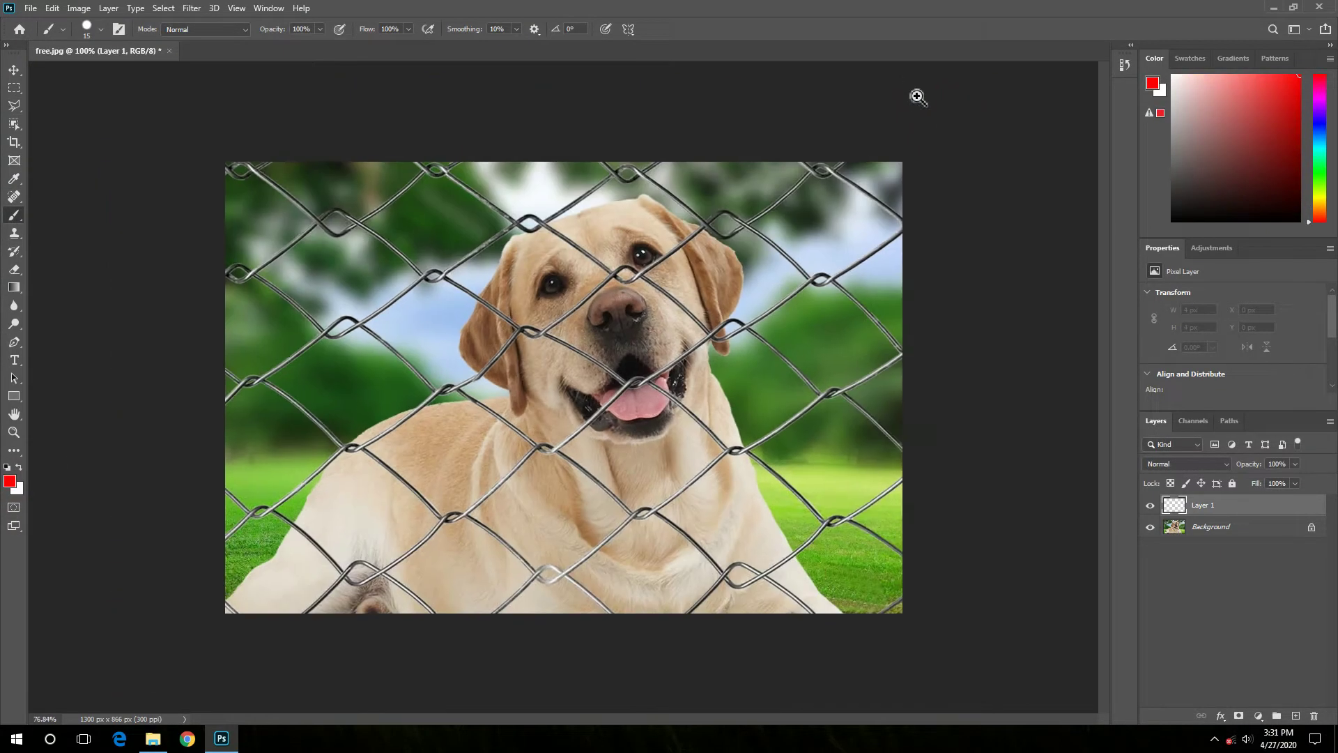
# Step: Paint red over the upper-right fence wires and the wires below them
pyautogui.moveTo(920, 96)
pyautogui.mouseDown()
pyautogui.moveTo(962, 129)
pyautogui.moveTo(935, 209)
pyautogui.mouseUp()
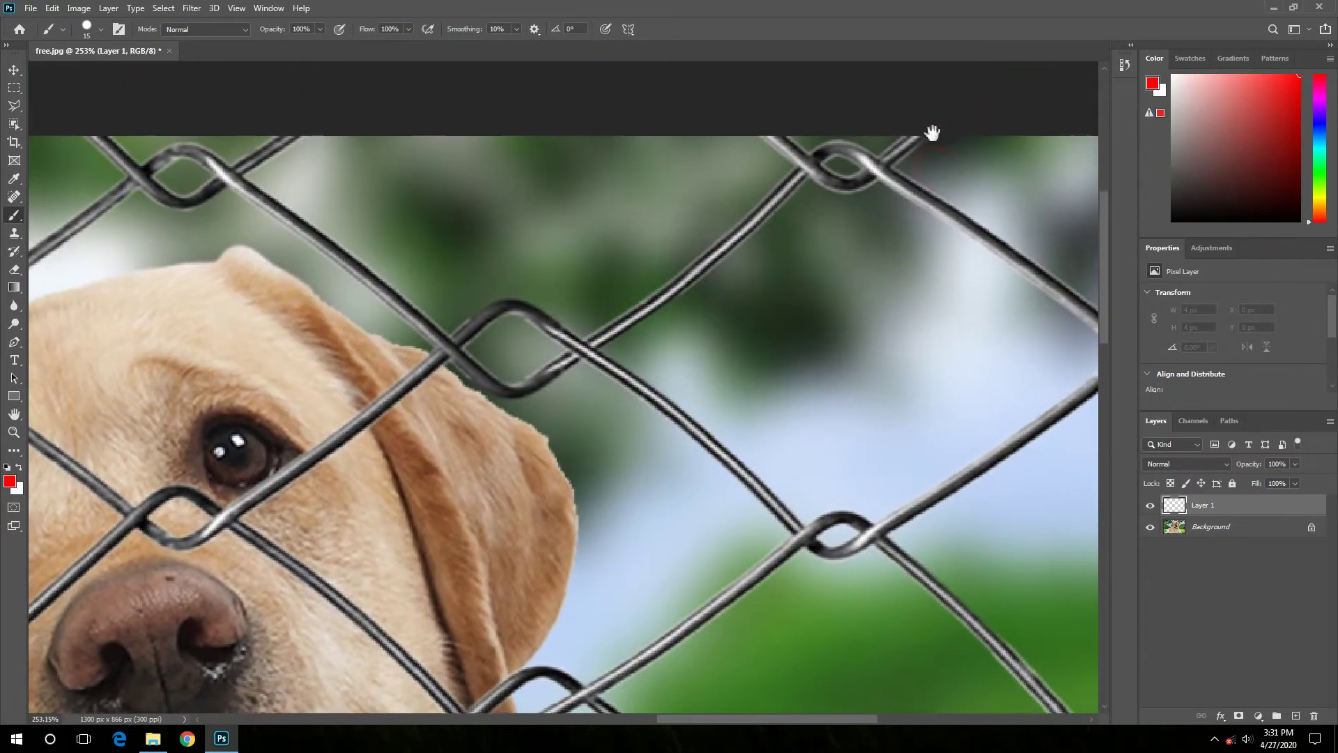
pyautogui.moveTo(920, 135); pyautogui.dragTo(907, 153)
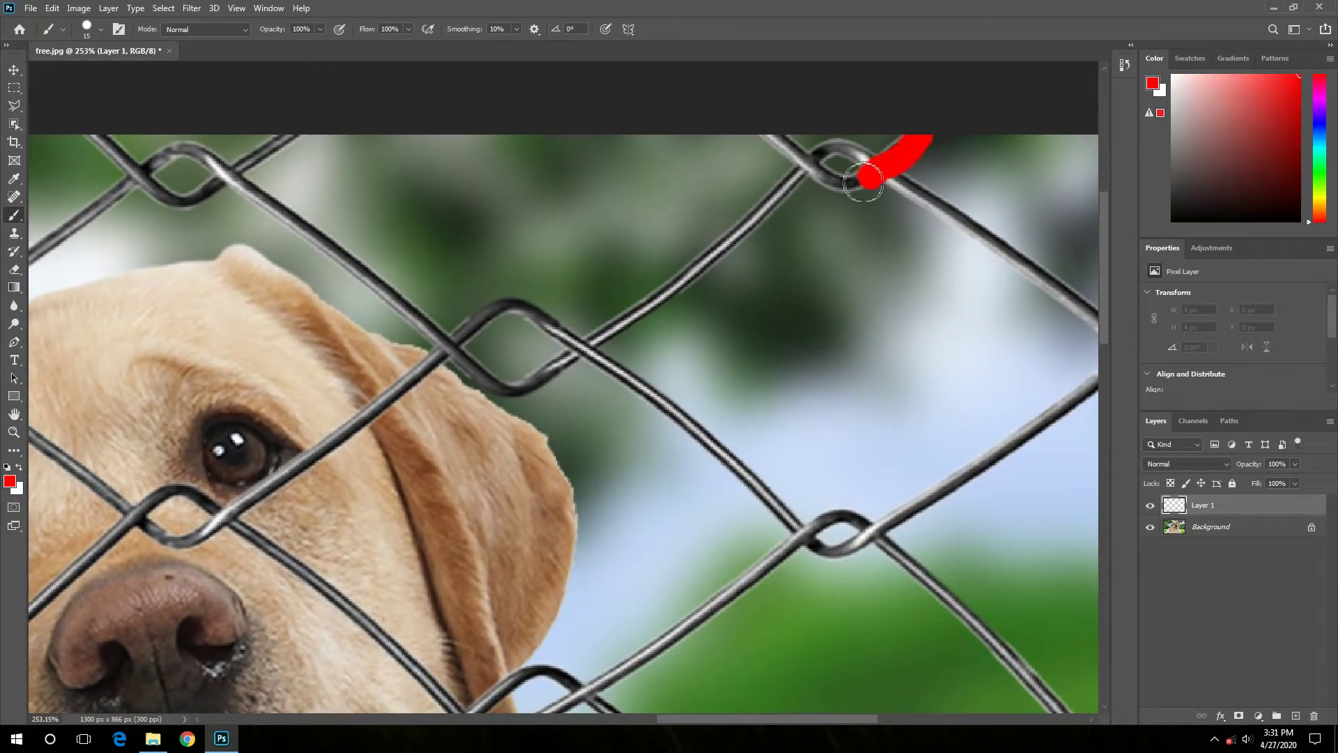
pyautogui.moveTo(785, 146); pyautogui.dragTo(756, 125)
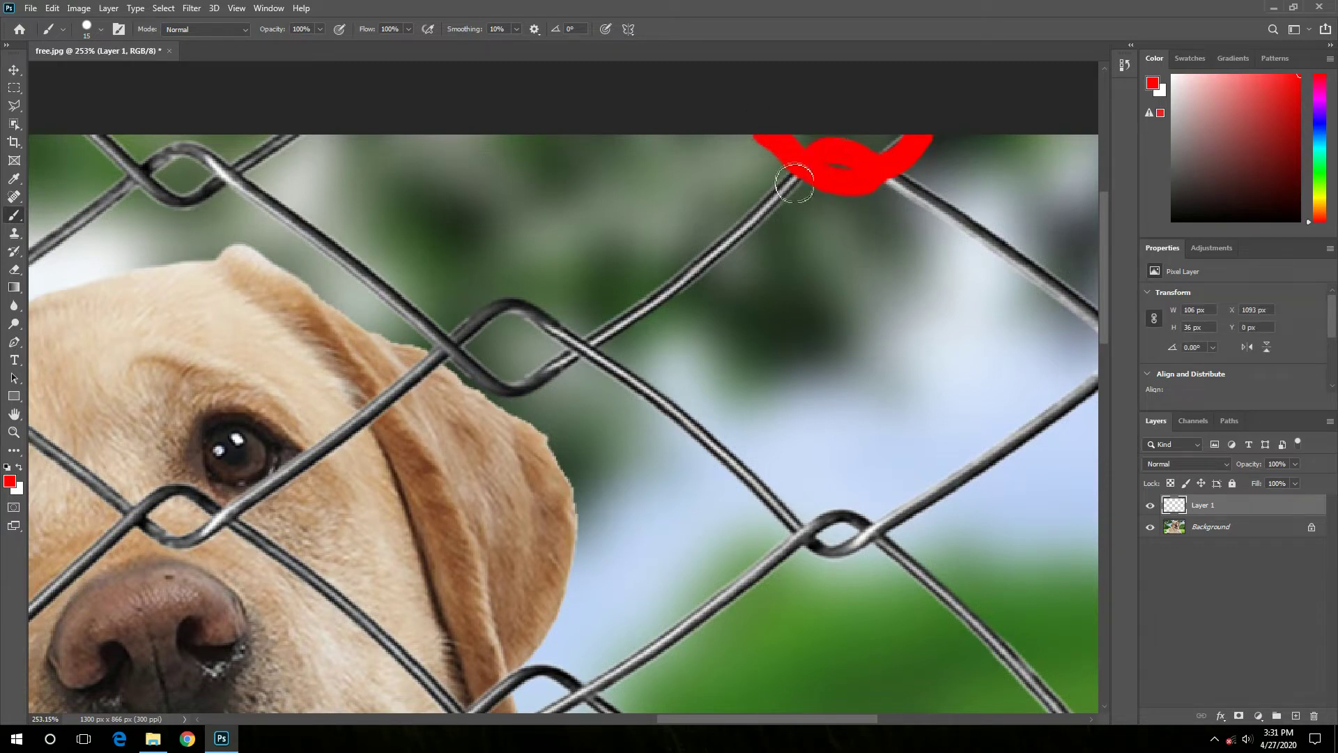
pyautogui.keyDown('shift'); pyautogui.click(689, 273); pyautogui.keyUp('shift')
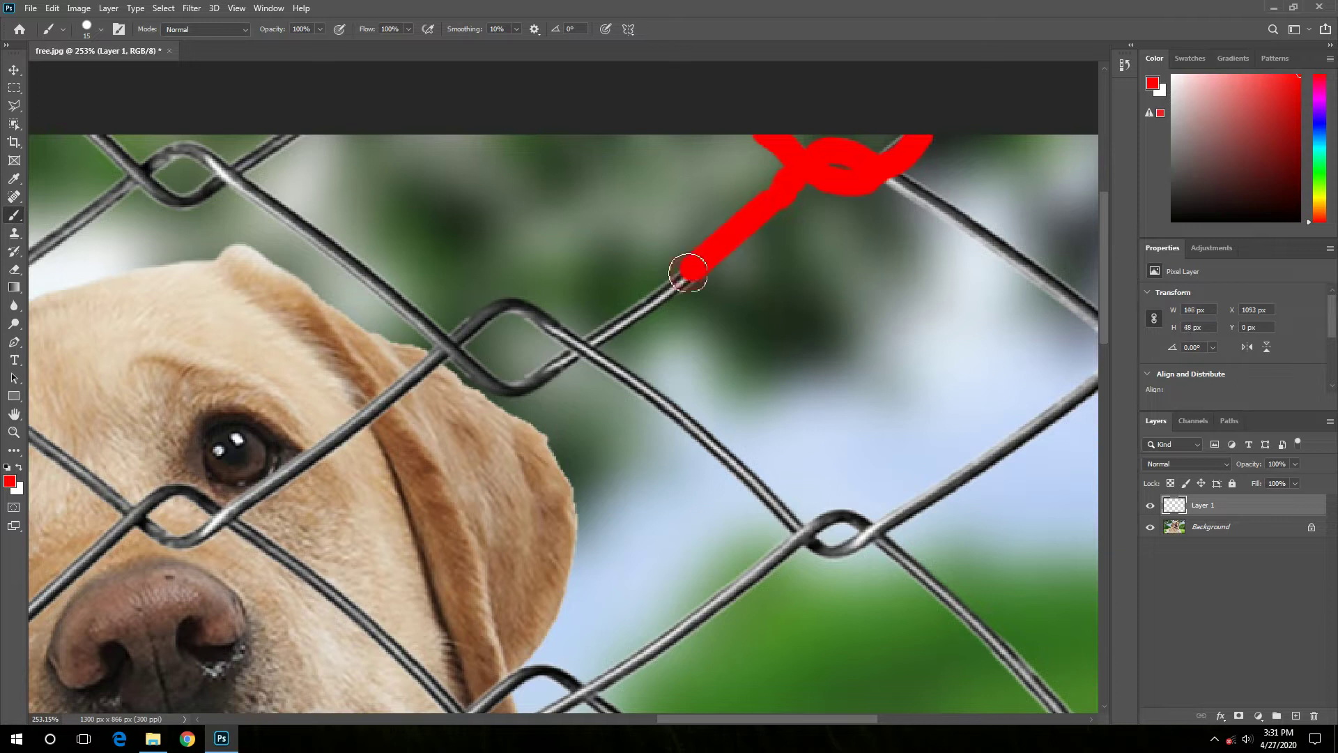
pyautogui.moveTo(636, 316)
pyautogui.mouseDown()
pyautogui.moveTo(555, 365)
pyautogui.moveTo(481, 377)
pyautogui.moveTo(439, 350)
pyautogui.mouseUp()
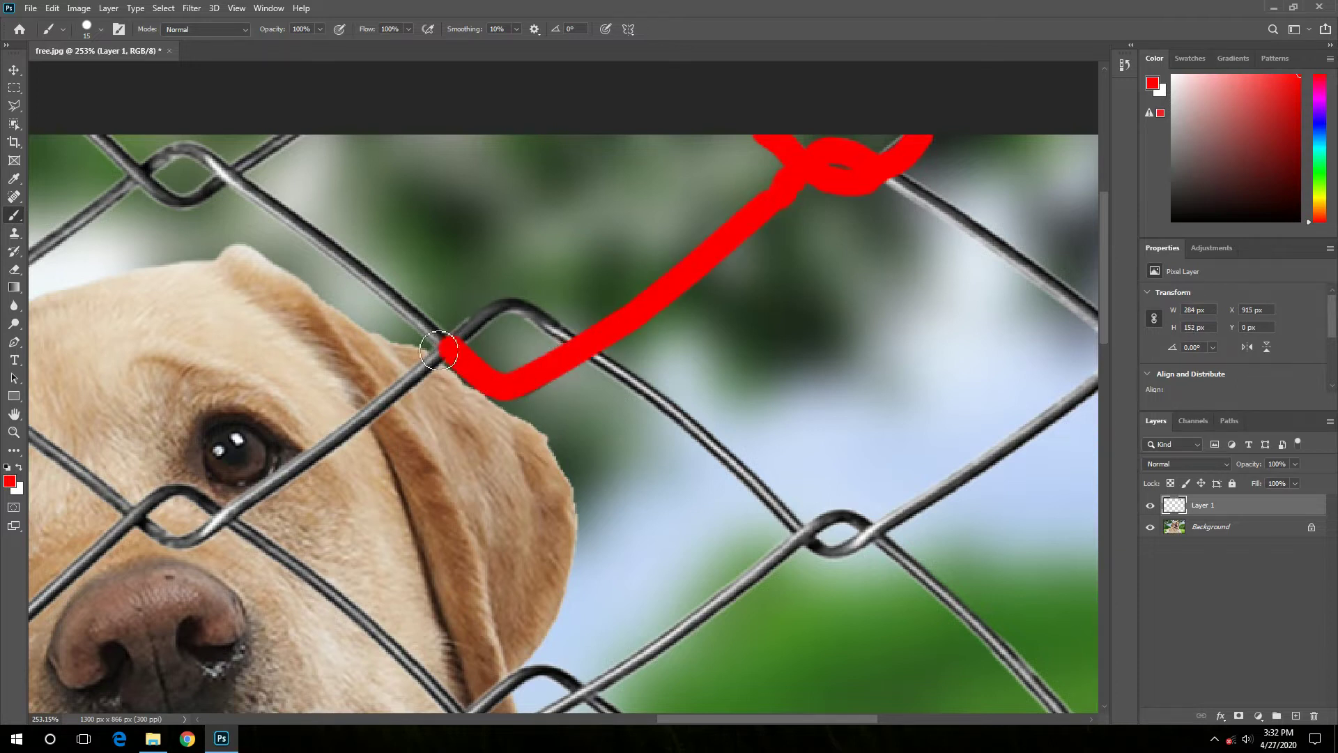
pyautogui.moveTo(497, 311); pyautogui.dragTo(694, 426)
pyautogui.moveTo(786, 411); pyautogui.dragTo(596, 277)
pyautogui.keyDown('shift'); pyautogui.click(614, 401); pyautogui.keyUp('shift')
pyautogui.moveTo(614, 400)
pyautogui.mouseDown()
pyautogui.moveTo(648, 425)
pyautogui.moveTo(687, 397)
pyautogui.mouseUp()
pyautogui.moveTo(835, 292); pyautogui.dragTo(828, 98)
pyautogui.keyDown('shift'); pyautogui.click(388, 374); pyautogui.keyUp('shift')
pyautogui.keyDown('shift'); pyautogui.click(652, 596); pyautogui.keyUp('shift')
pyautogui.keyDown('shift'); pyautogui.click(914, 478); pyautogui.keyUp('shift')
pyautogui.moveTo(913, 478)
pyautogui.mouseDown()
pyautogui.moveTo(782, 358)
pyautogui.moveTo(378, 603)
pyautogui.moveTo(503, 585)
pyautogui.mouseUp()
# Step: Paint red over the fence wires near the dog's mouth and across its head
pyautogui.moveTo(279, 418); pyautogui.dragTo(328, 453)
pyautogui.moveTo(488, 279); pyautogui.dragTo(653, 503)
pyautogui.moveTo(732, 140); pyautogui.dragTo(713, 217)
pyautogui.moveTo(327, 321); pyautogui.dragTo(732, 460)
pyautogui.moveTo(836, 457)
pyautogui.mouseDown()
pyautogui.moveTo(516, 244)
pyautogui.moveTo(446, 340)
pyautogui.moveTo(578, 474)
pyautogui.mouseUp()
pyautogui.moveTo(718, 255); pyautogui.dragTo(513, 133)
pyautogui.moveTo(530, 209); pyautogui.dragTo(557, 335)
pyautogui.moveTo(871, 384); pyautogui.dragTo(662, 206)
pyautogui.moveTo(334, 363)
pyautogui.mouseDown()
pyautogui.moveTo(655, 245)
pyautogui.moveTo(885, 393)
pyautogui.mouseUp()
pyautogui.moveTo(767, 558); pyautogui.dragTo(453, 139)
# Step: Paint red over the wires on the chest, back and neck, then fit the image on screen
pyautogui.moveTo(627, 558); pyautogui.dragTo(558, 209)
pyautogui.moveTo(561, 164)
pyautogui.mouseDown()
pyautogui.moveTo(648, 239)
pyautogui.moveTo(342, 161)
pyautogui.moveTo(627, 557)
pyautogui.mouseUp()
pyautogui.moveTo(627, 488); pyautogui.dragTo(488, 278)
pyautogui.moveTo(558, 69)
pyautogui.mouseDown()
pyautogui.moveTo(798, 186)
pyautogui.moveTo(749, 416)
pyautogui.moveTo(627, 418)
pyautogui.moveTo(697, 314)
pyautogui.mouseUp()
pyautogui.moveTo(697, 578)
pyautogui.mouseDown()
pyautogui.moveTo(696, 379)
pyautogui.moveTo(557, 210)
pyautogui.mouseUp()
pyautogui.moveTo(558, 418)
pyautogui.mouseDown()
pyautogui.moveTo(628, 174)
pyautogui.moveTo(557, 418)
pyautogui.mouseUp()
pyautogui.moveTo(558, 348)
pyautogui.mouseDown()
pyautogui.moveTo(495, 207)
pyautogui.moveTo(697, 313)
pyautogui.mouseUp()
pyautogui.moveTo(418, 278); pyautogui.dragTo(628, 348)
pyautogui.moveTo(348, 279); pyautogui.dragTo(557, 314)
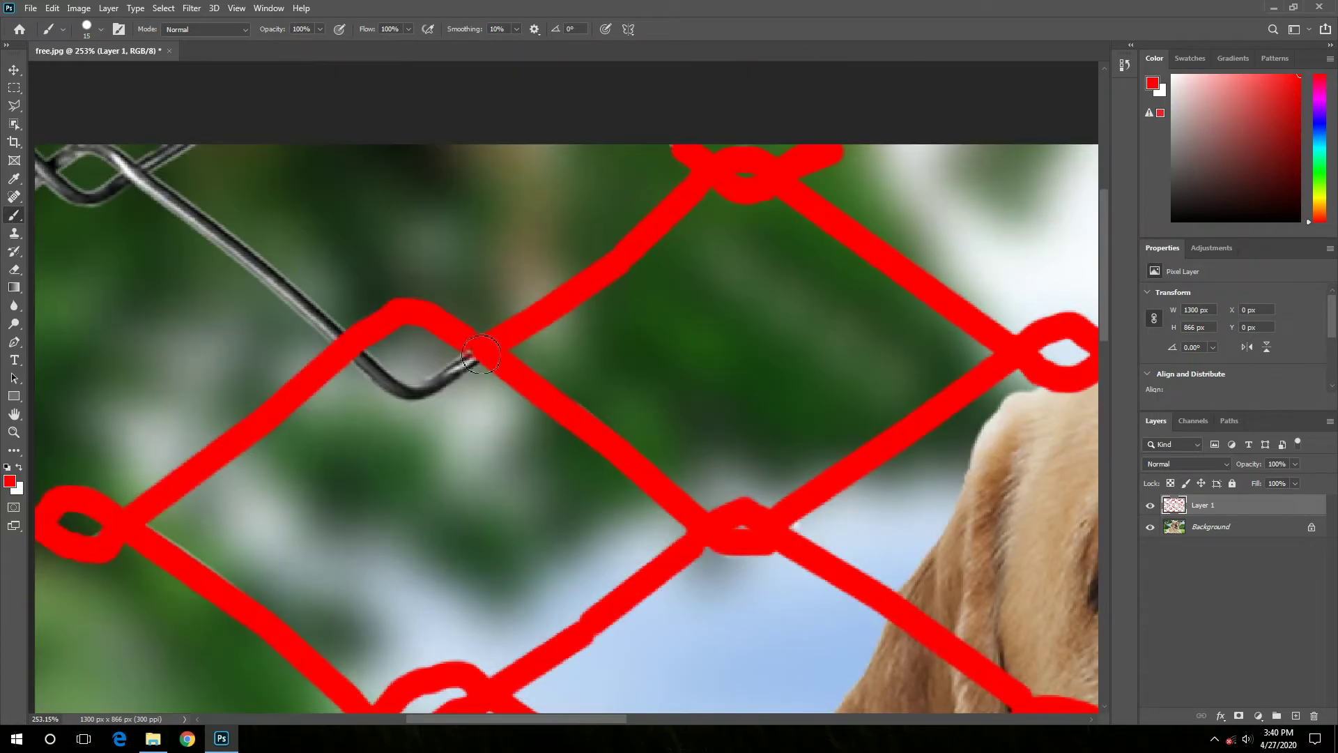
pyautogui.moveTo(209, 140); pyautogui.dragTo(257, 357)
pyautogui.hotkey('ctrl', '0')
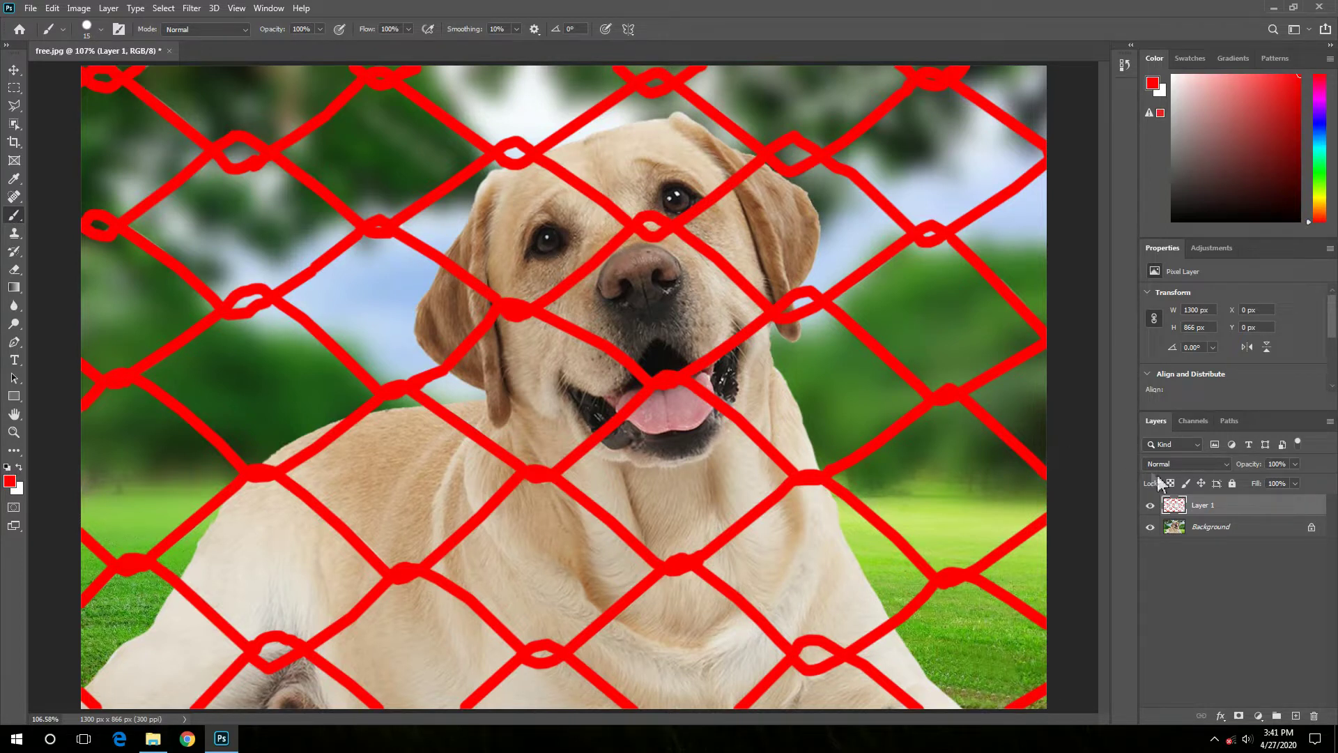
# Step: Toggle the red layer's visibility and trial-load its selection, then deselect
pyautogui.click(1150, 507)
pyautogui.click(1149, 507)
pyautogui.click(1150, 507)
pyautogui.click(1150, 507)
pyautogui.click(14, 88)
pyautogui.rightClick(613, 318)
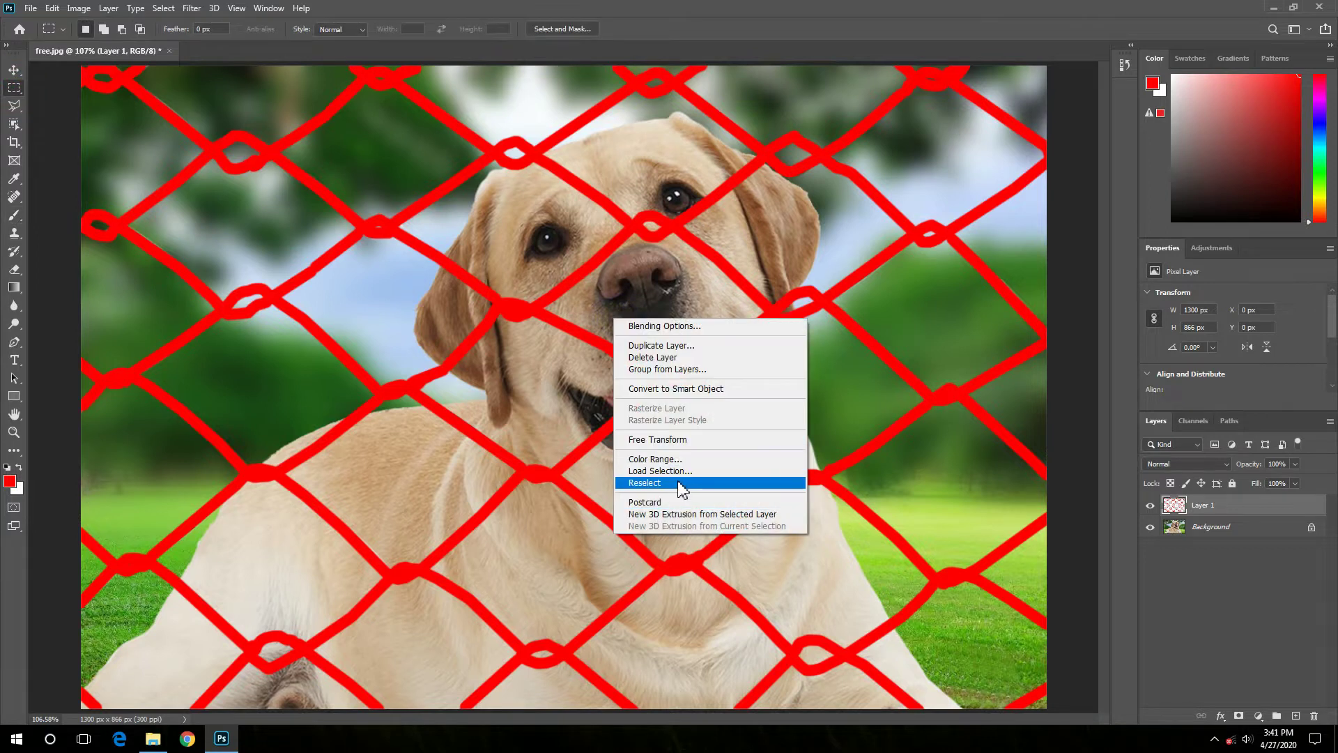
pyautogui.click(676, 472)
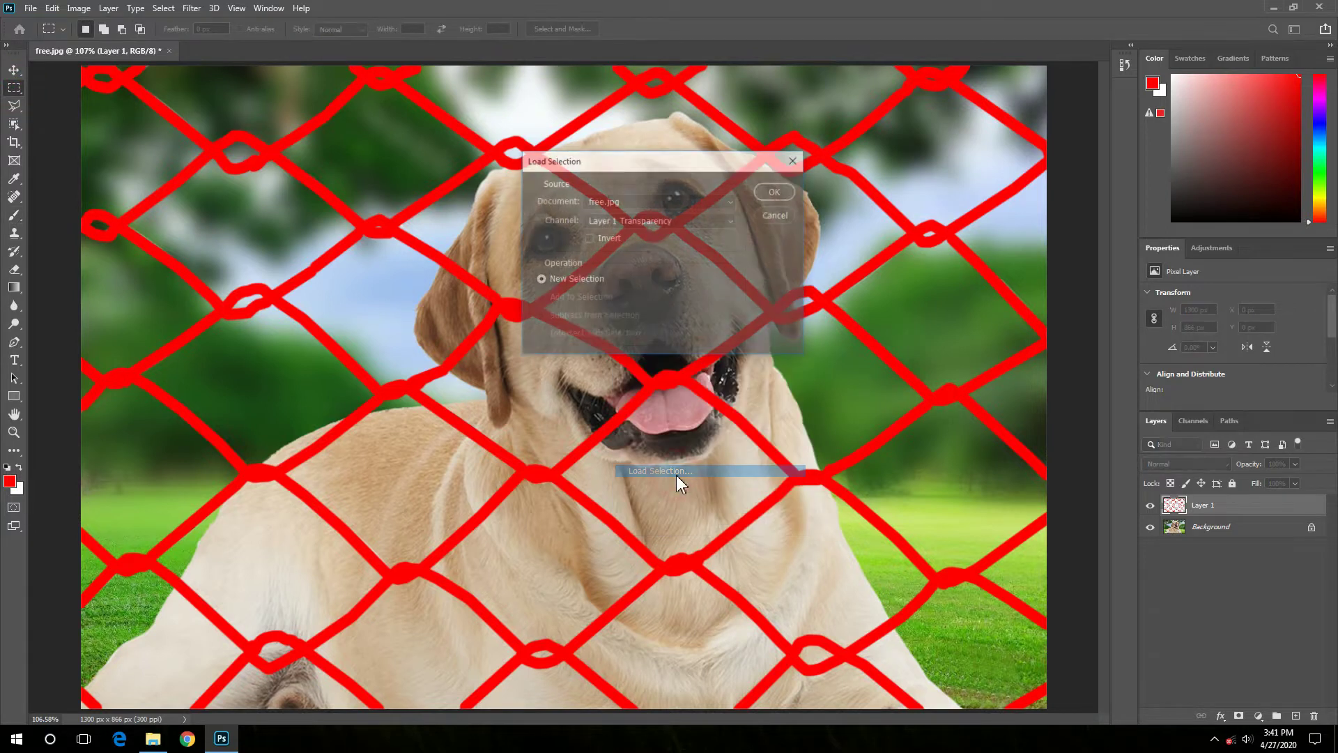
pyautogui.click(774, 191)
pyautogui.click(632, 280)
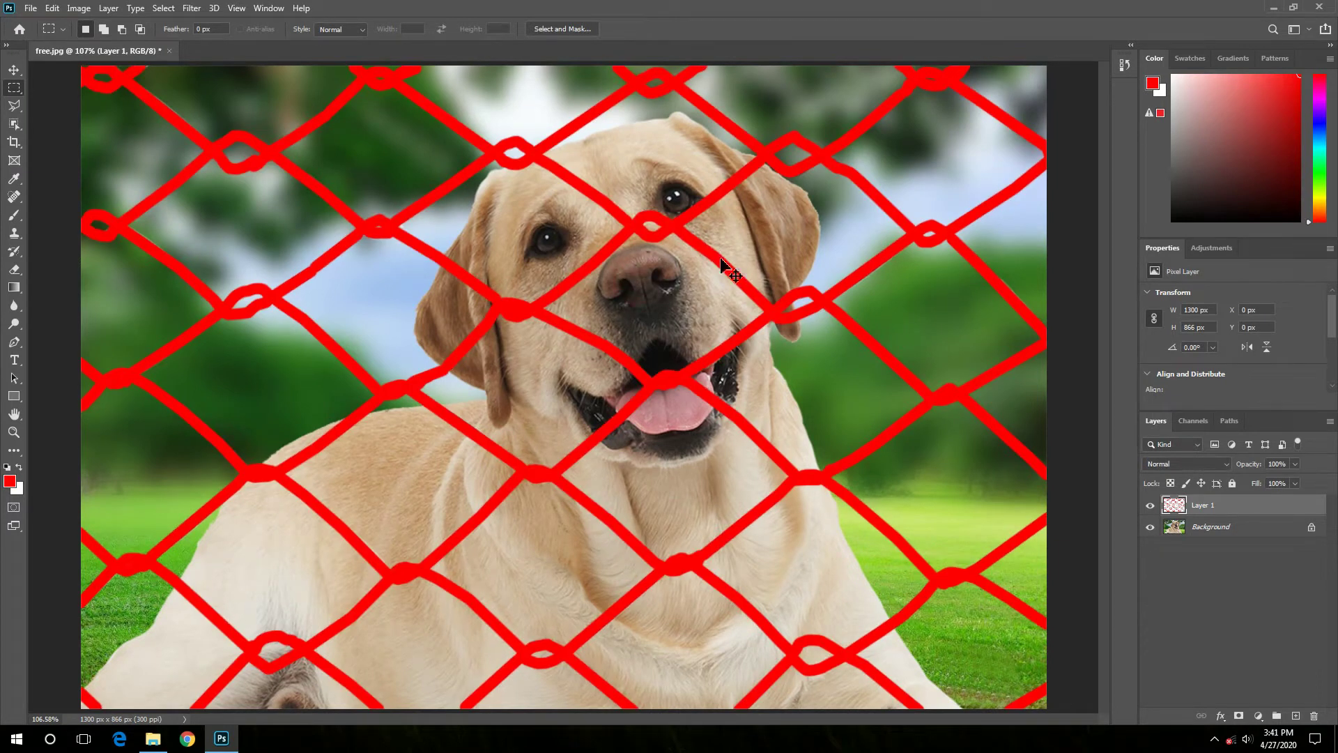
# Step: Load the red strokes as a selection, hide Layer 1 and make Background active
pyautogui.keyDown('ctrl'); pyautogui.click(1173, 508); pyautogui.keyUp('ctrl')
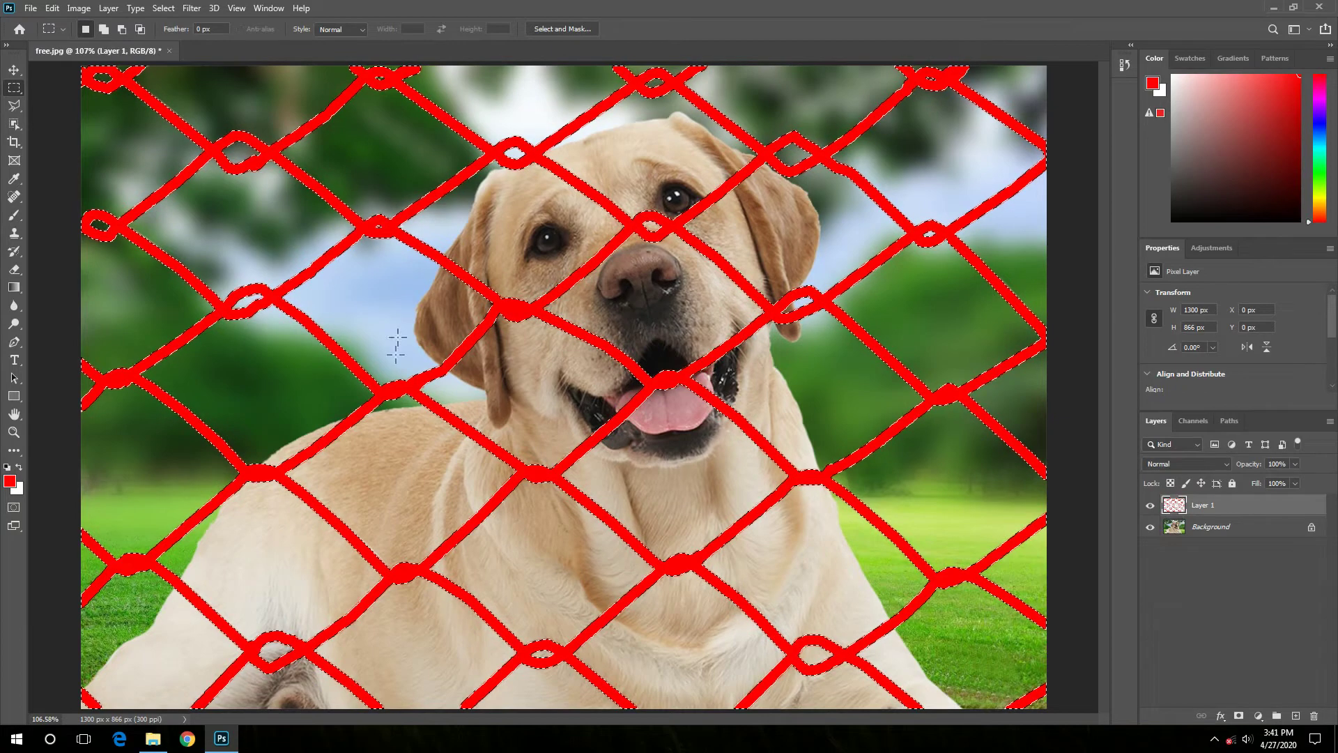
pyautogui.click(1147, 504)
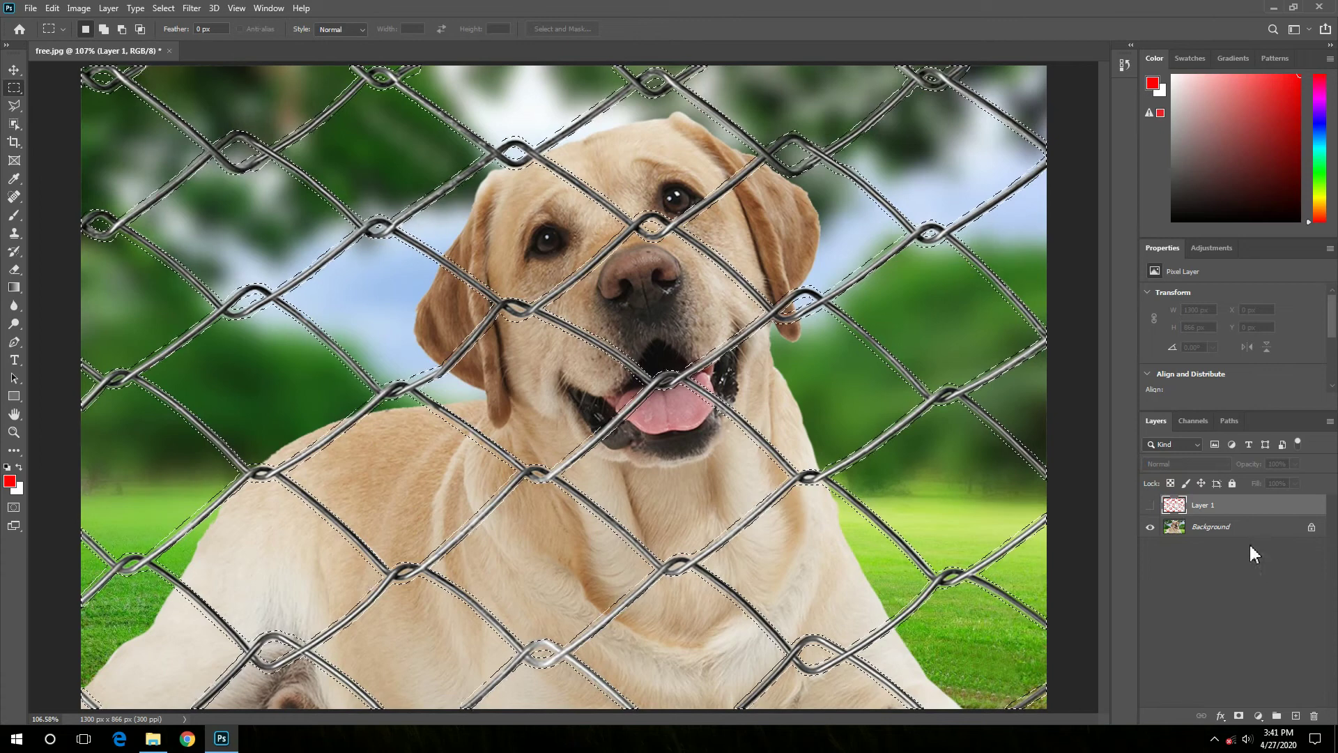
pyautogui.click(1230, 528)
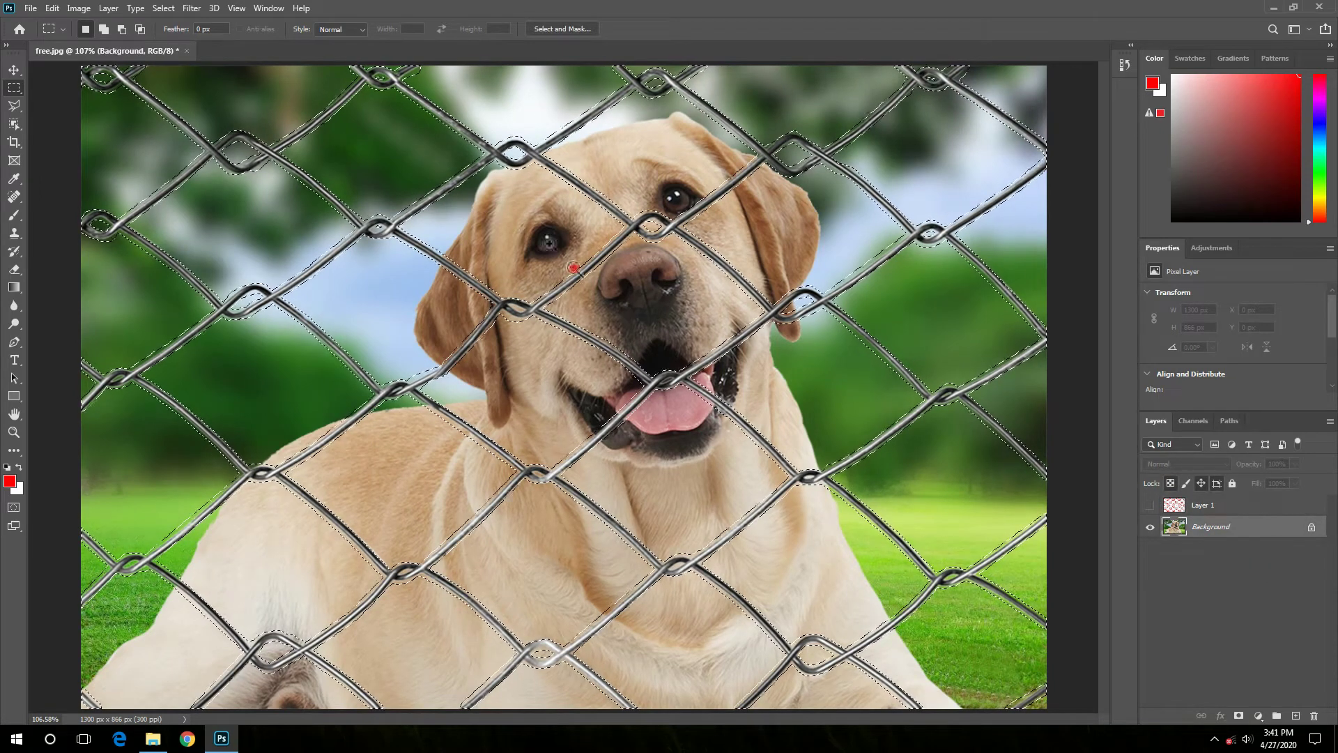
pyautogui.moveTo(551, 244); pyautogui.dragTo(642, 346)
# Step: Feather the fence-wire selection with a 1.6-pixel radius
pyautogui.hotkey('ctrl', '+')
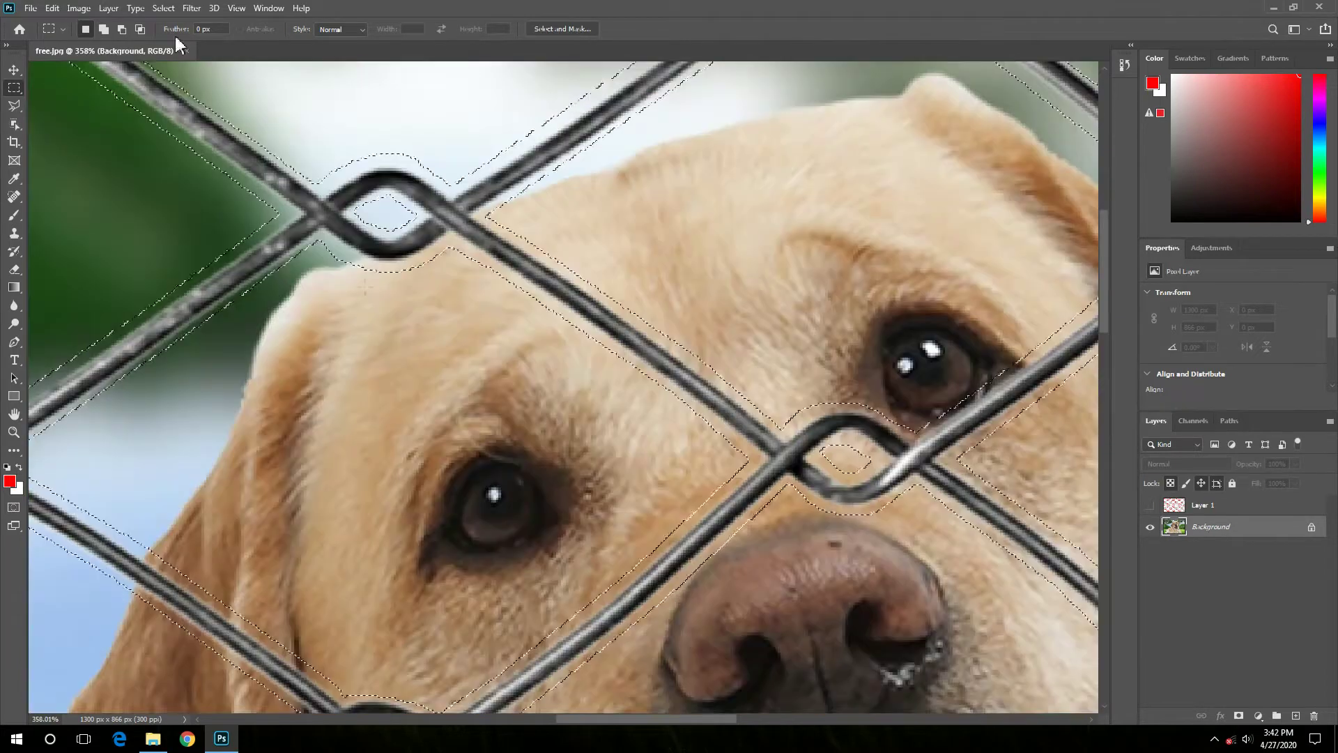
pyautogui.hotkey('shift', 'F6')
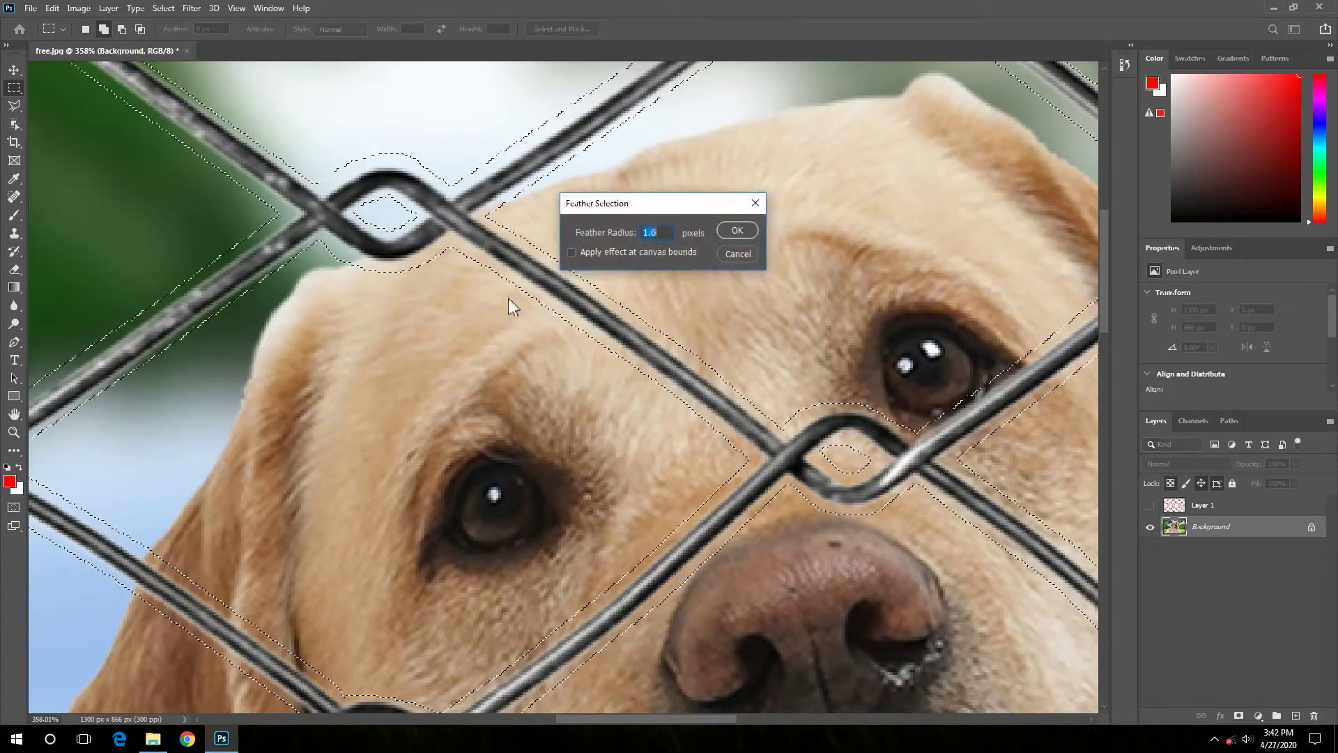
pyautogui.click(736, 231)
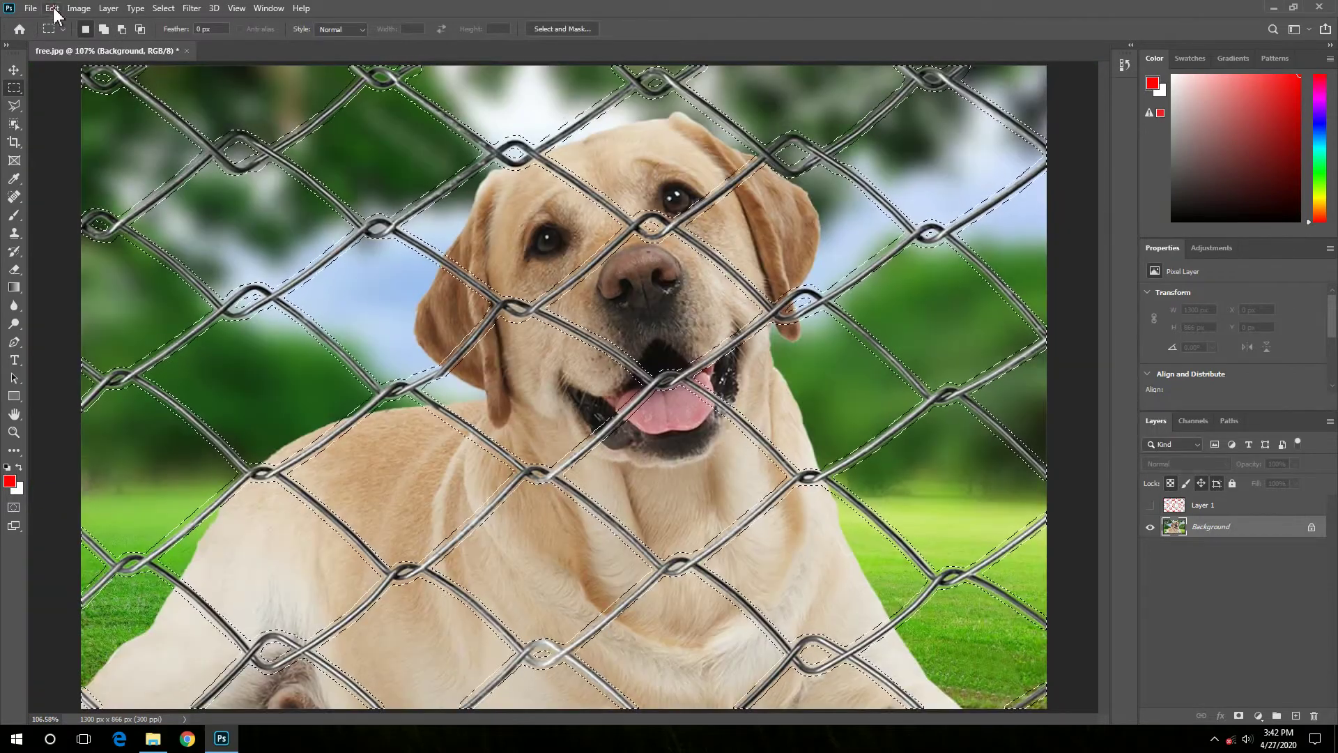
pyautogui.click(52, 8)
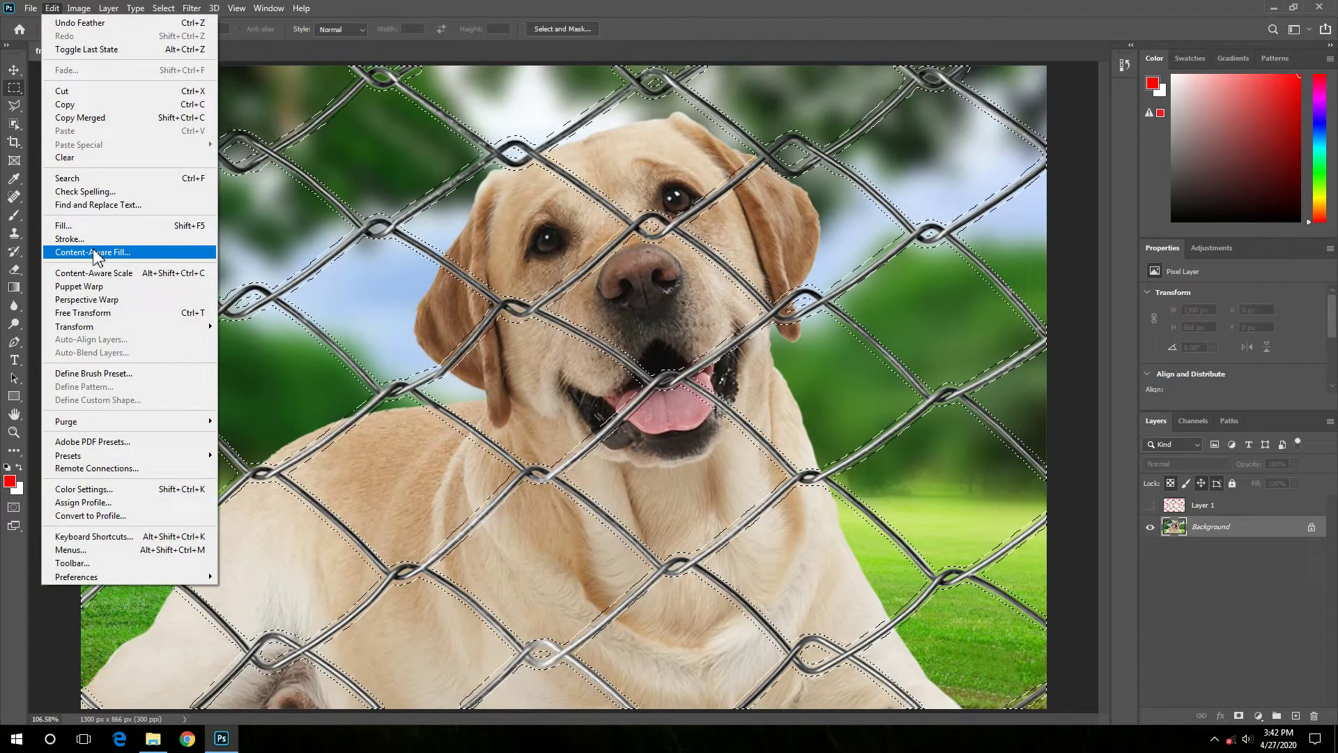
# Step: Apply Content-Aware Fill to the fence selection with output to a New Layer
pyautogui.click(150, 255)
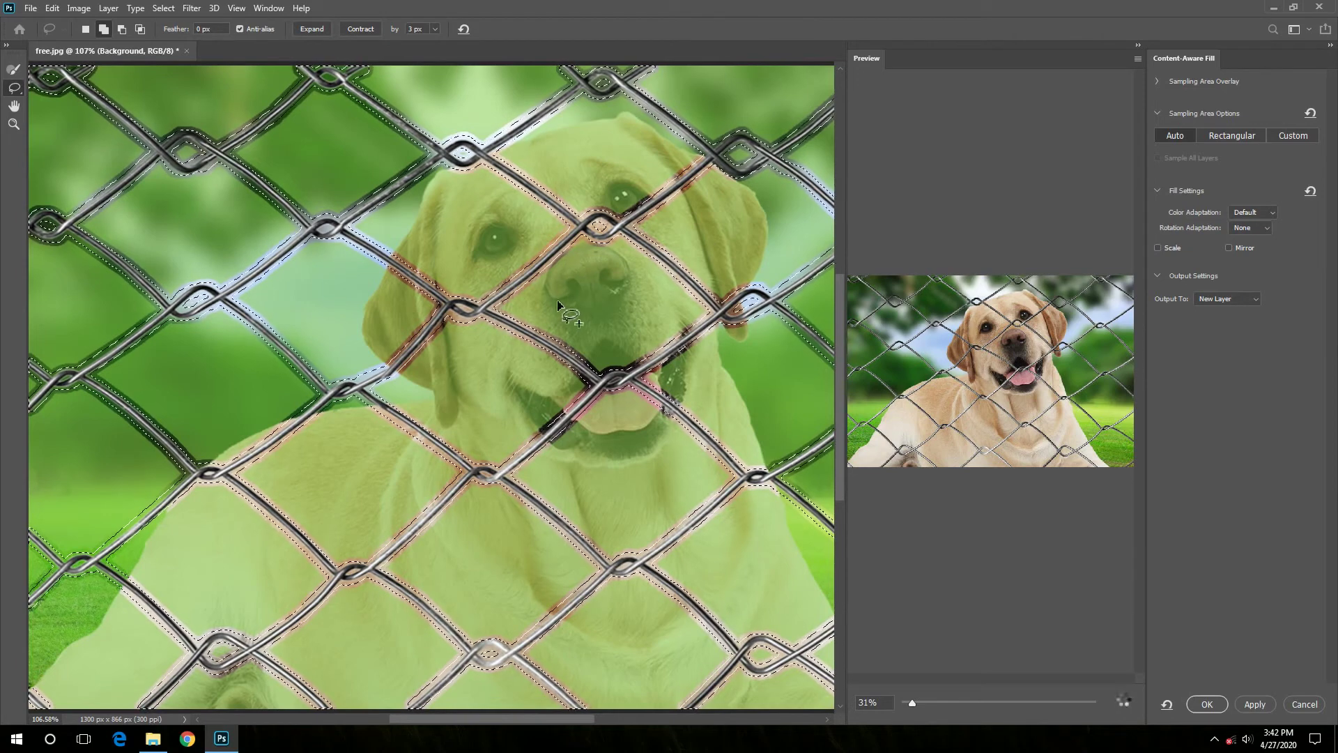
pyautogui.hotkey('ctrl', '+')
pyautogui.hotkey('ctrl', '+')
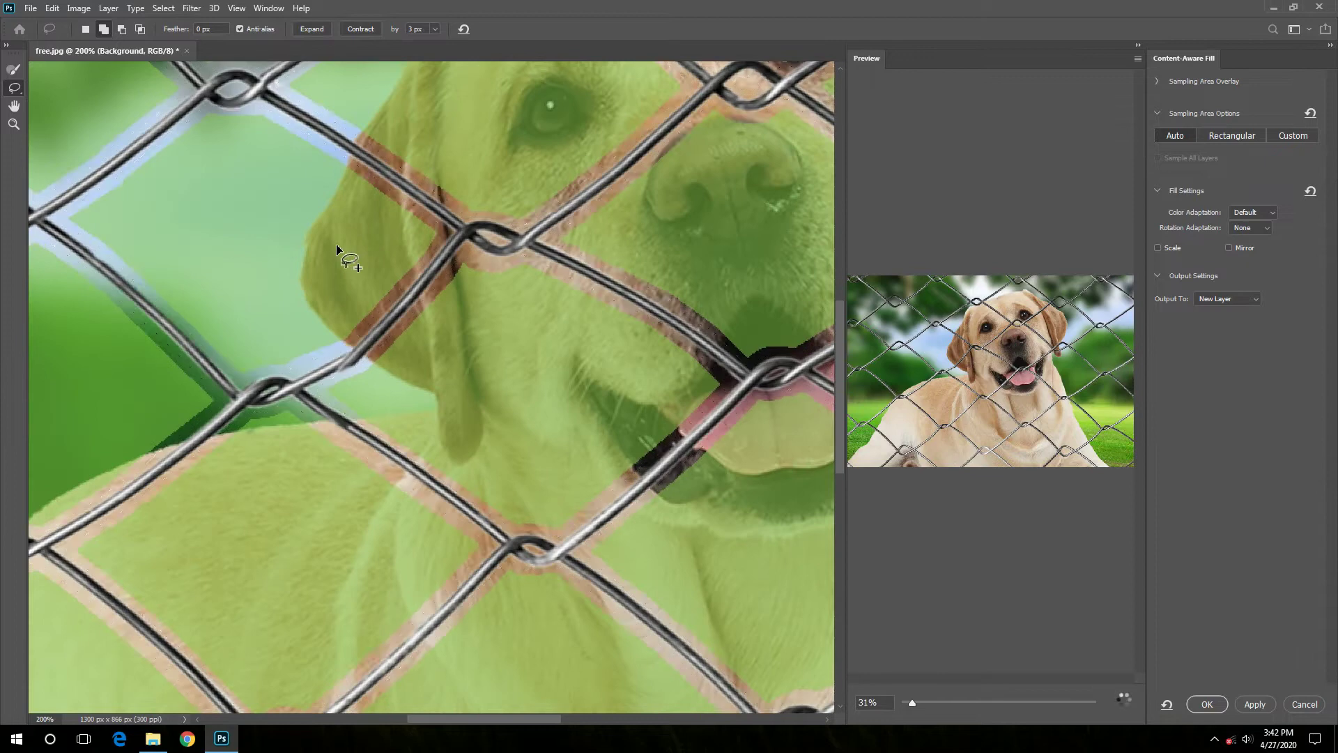
pyautogui.hotkey('ctrl', '-')
pyautogui.hotkey('ctrl', '-')
pyautogui.hotkey('ctrl', '-')
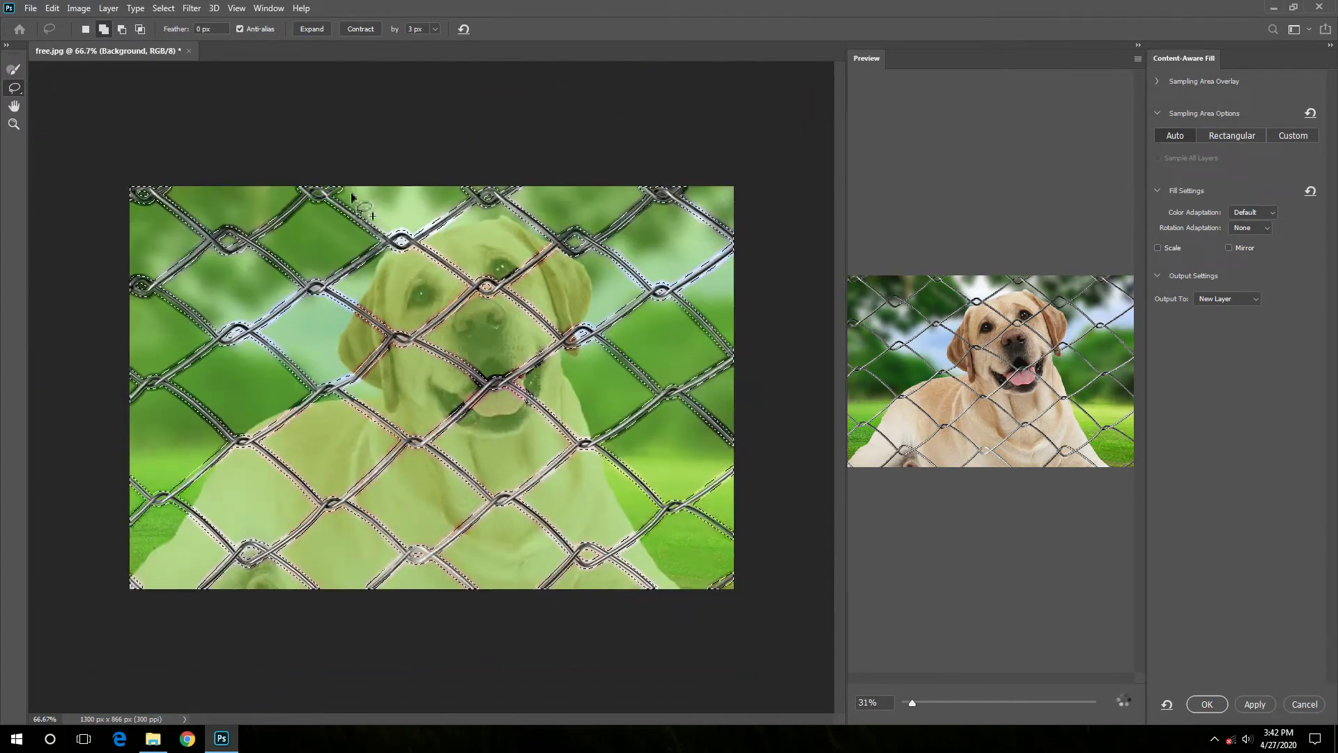
pyautogui.hotkey('ctrl', '+')
pyautogui.hotkey('ctrl', '+')
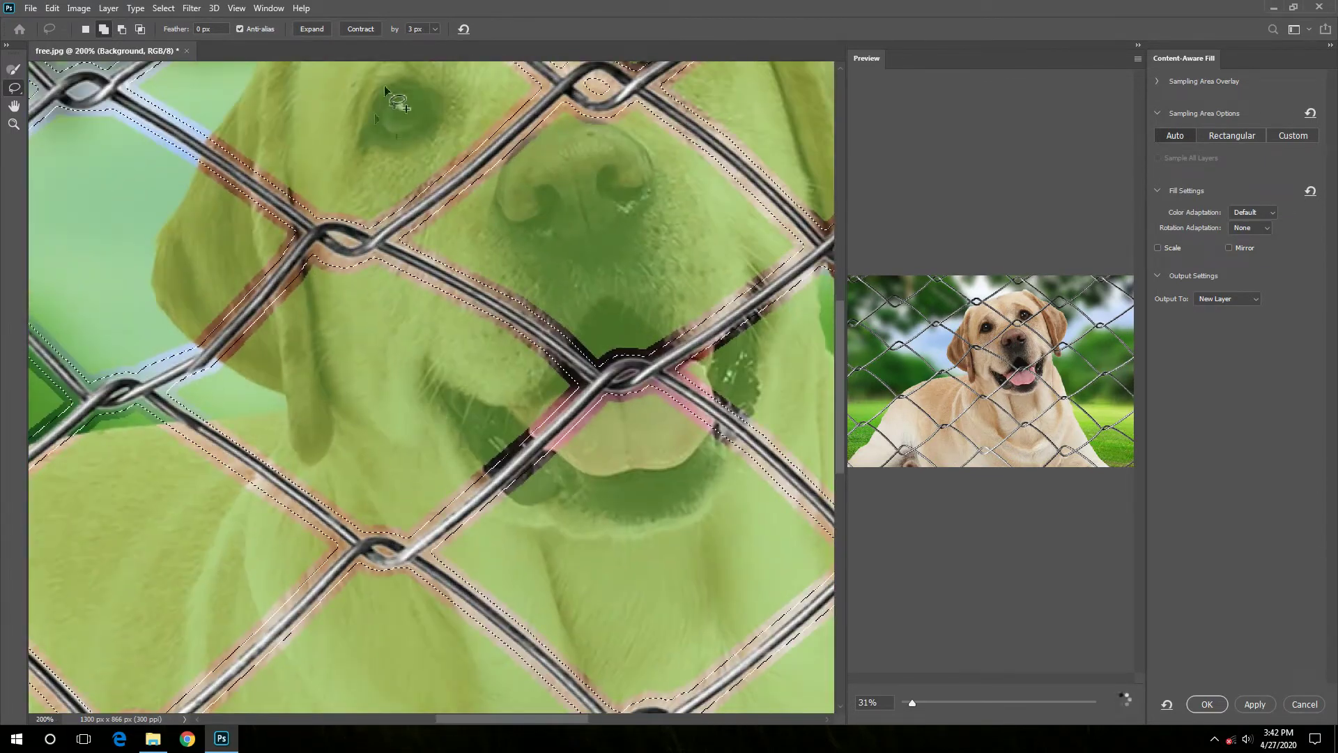
pyautogui.hotkey('ctrl', '0')
pyautogui.click(1251, 300)
pyautogui.click(1247, 320)
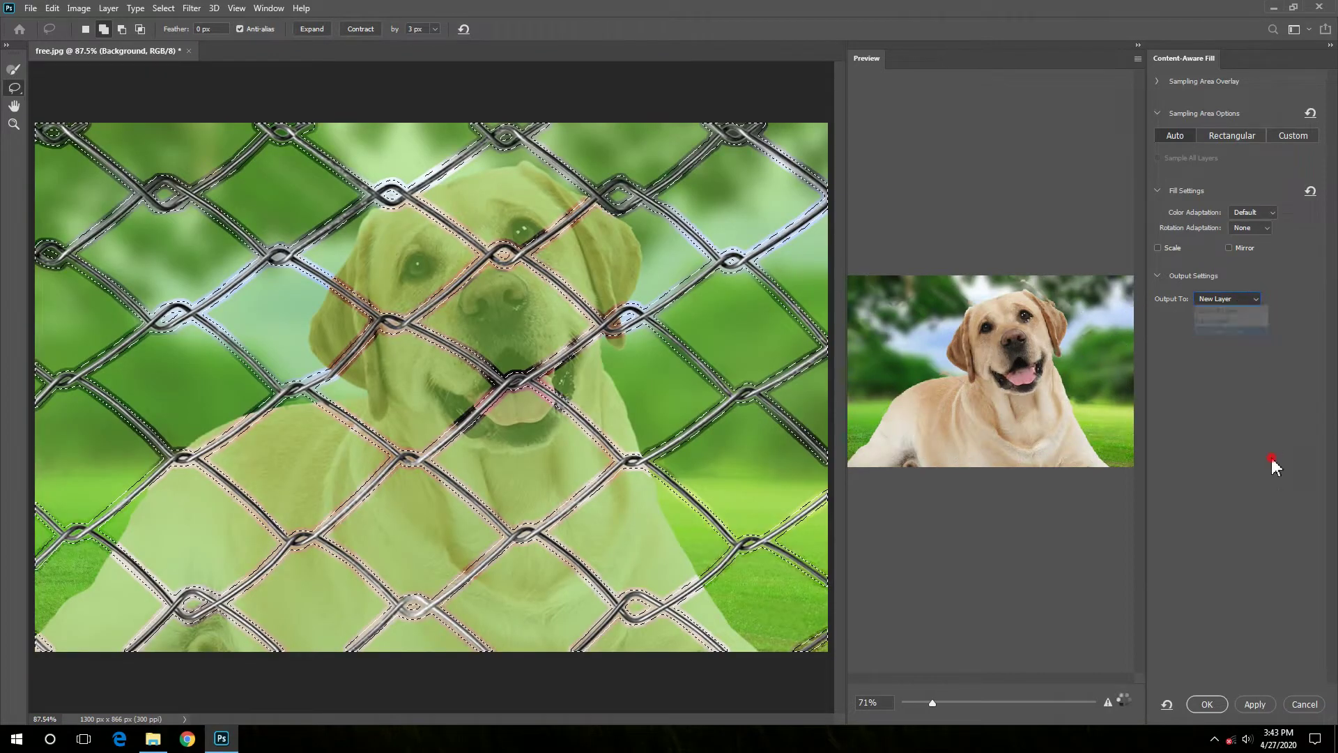
pyautogui.scroll(-4, 1045, 366)
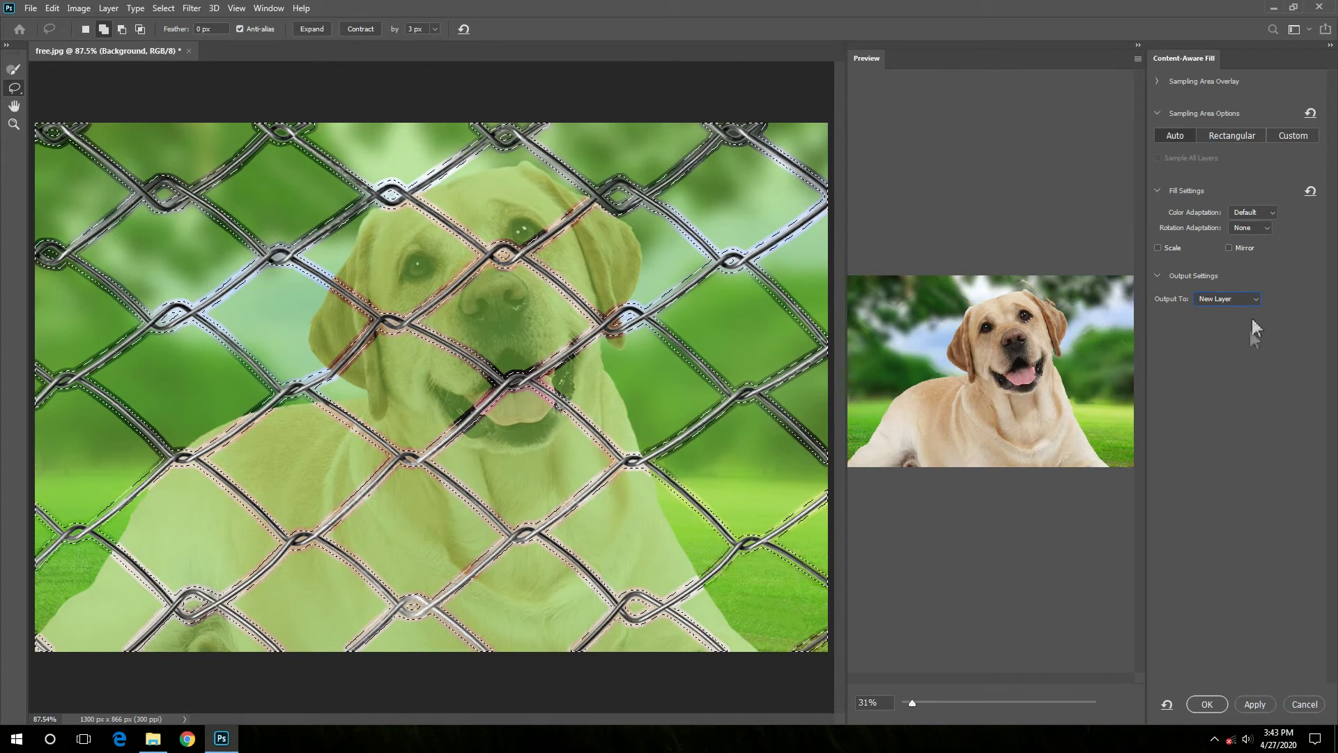
pyautogui.click(1239, 300)
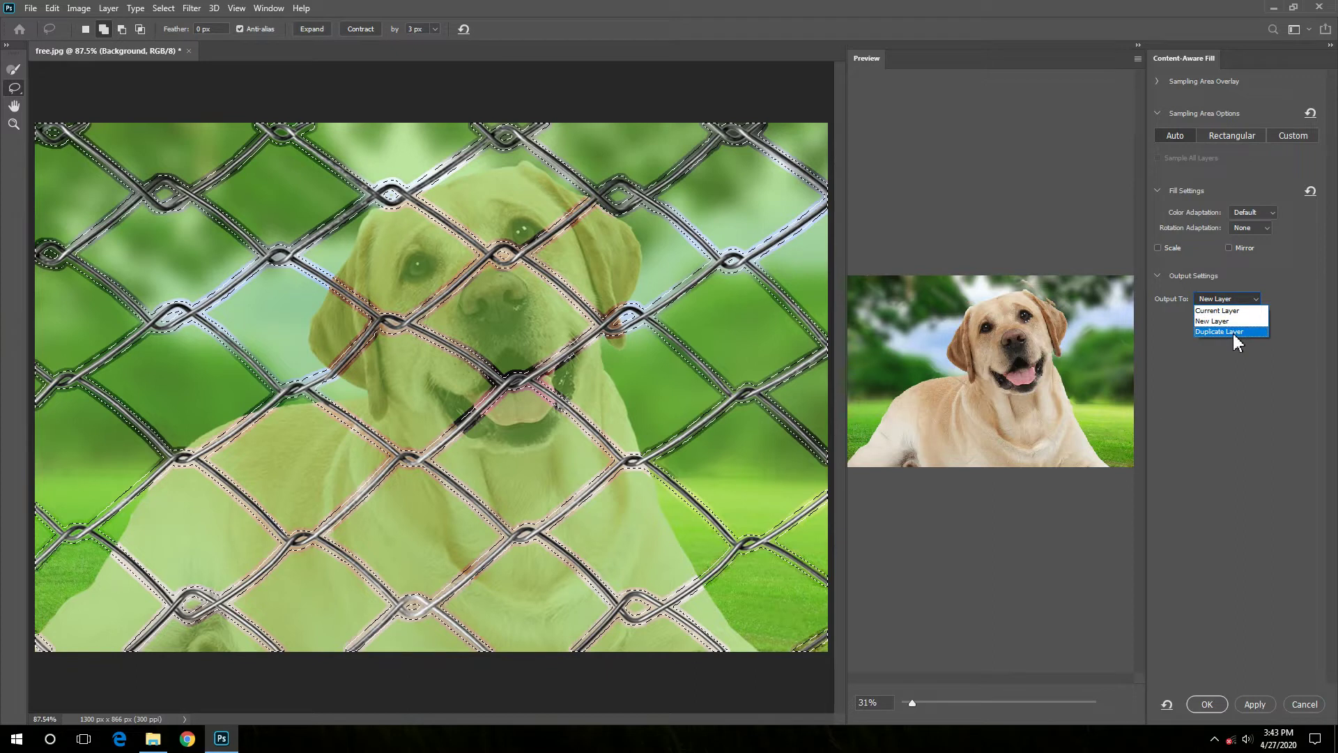
pyautogui.click(1208, 322)
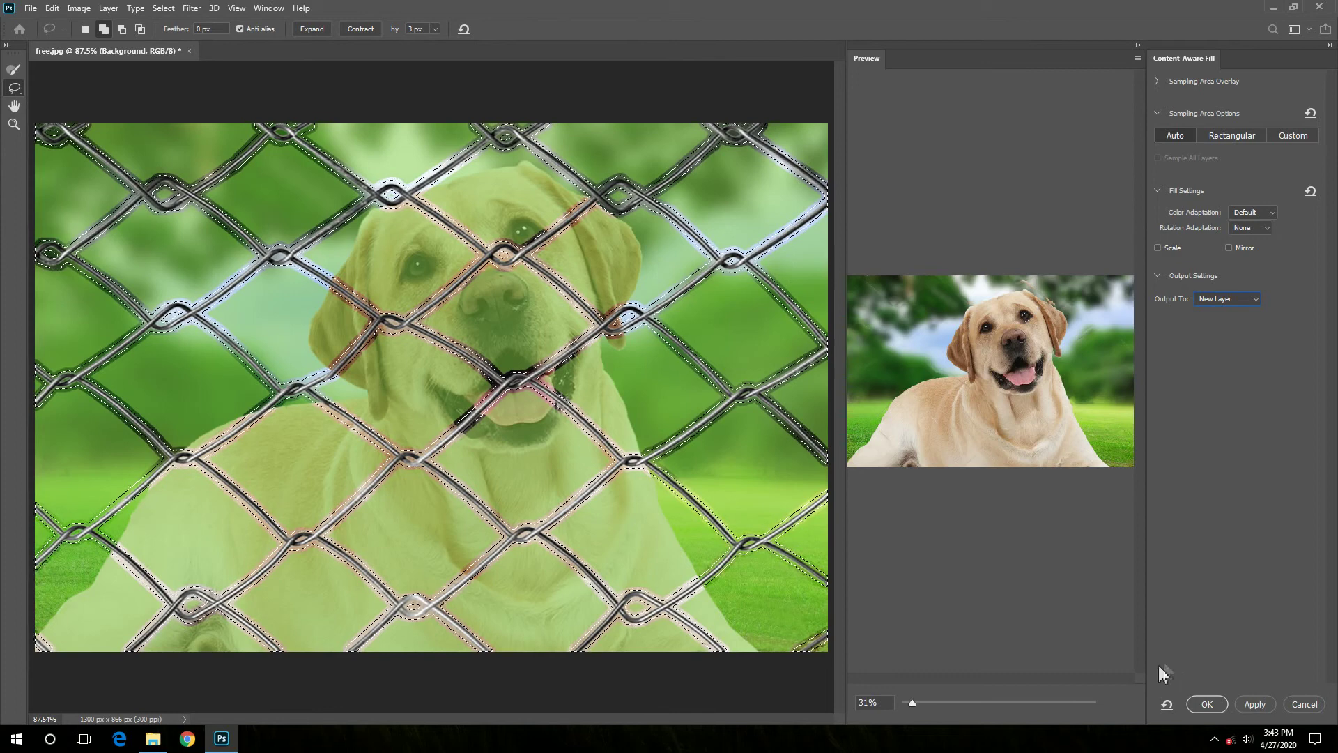
pyautogui.click(1208, 704)
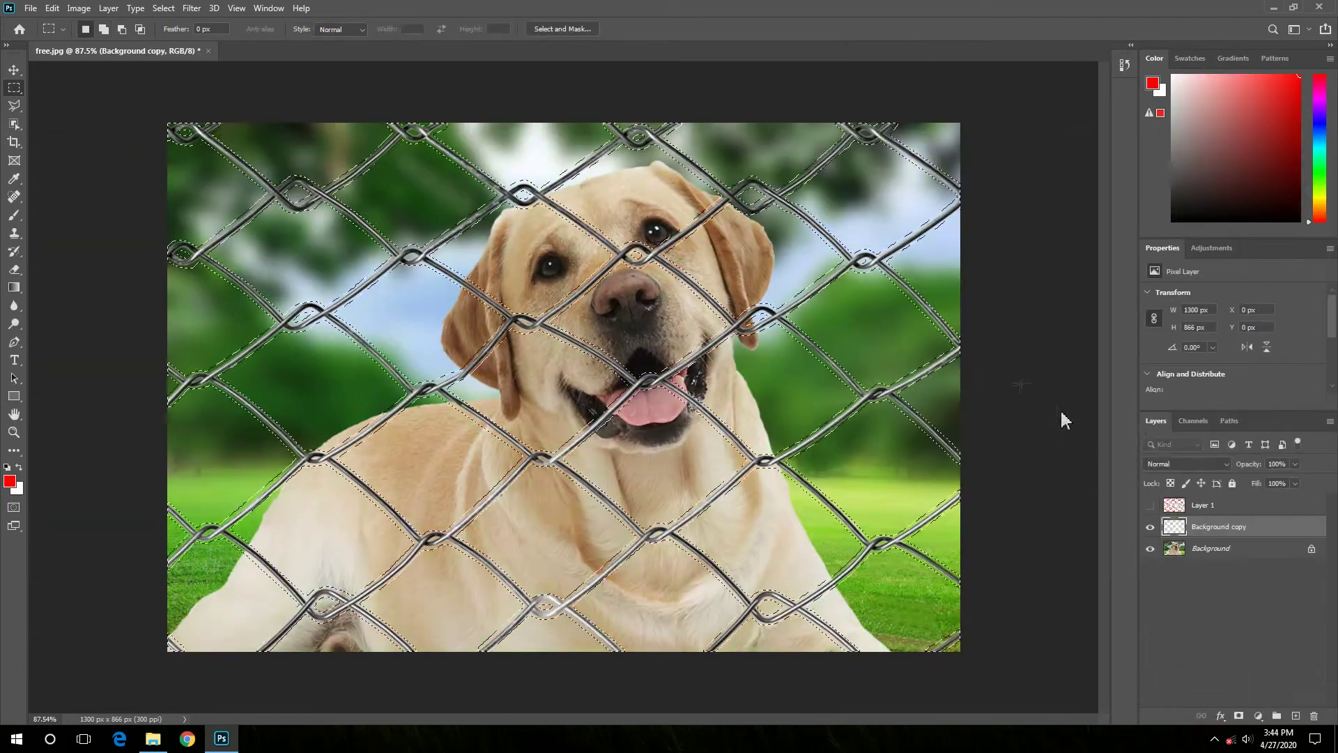
# Step: Deselect and compare the Background copy with the original, zooming in on the dog's ear
pyautogui.hotkey('ctrl', 'd')
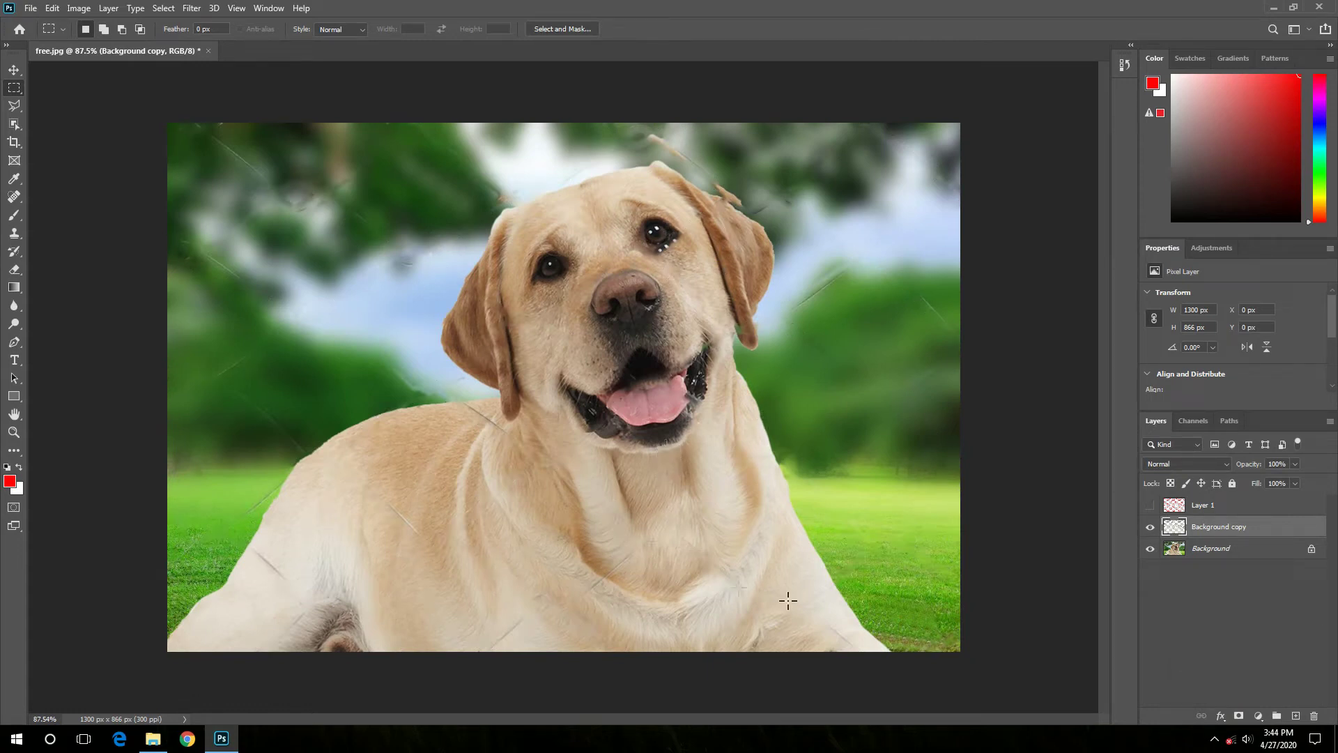
pyautogui.click(1148, 528)
pyautogui.click(1148, 529)
pyautogui.moveTo(833, 223); pyautogui.dragTo(834, 331)
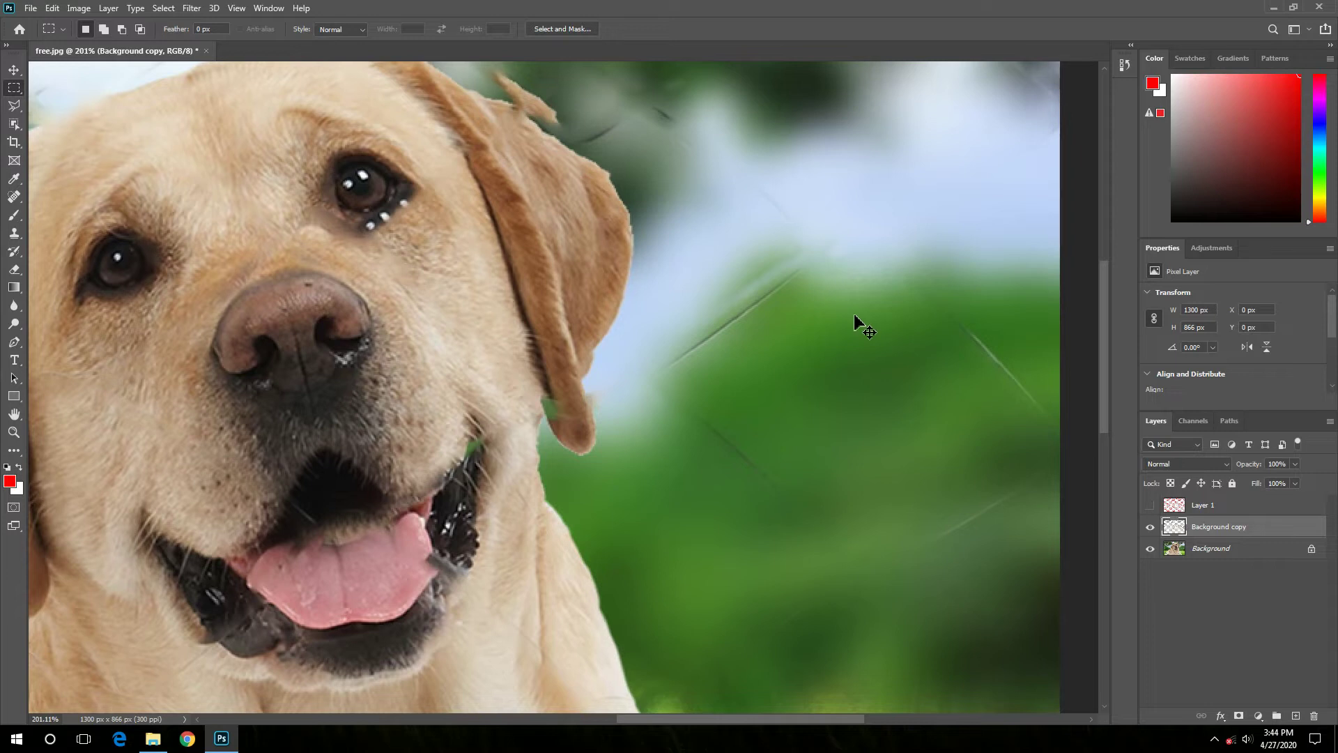
pyautogui.hotkey('ctrl', '1')
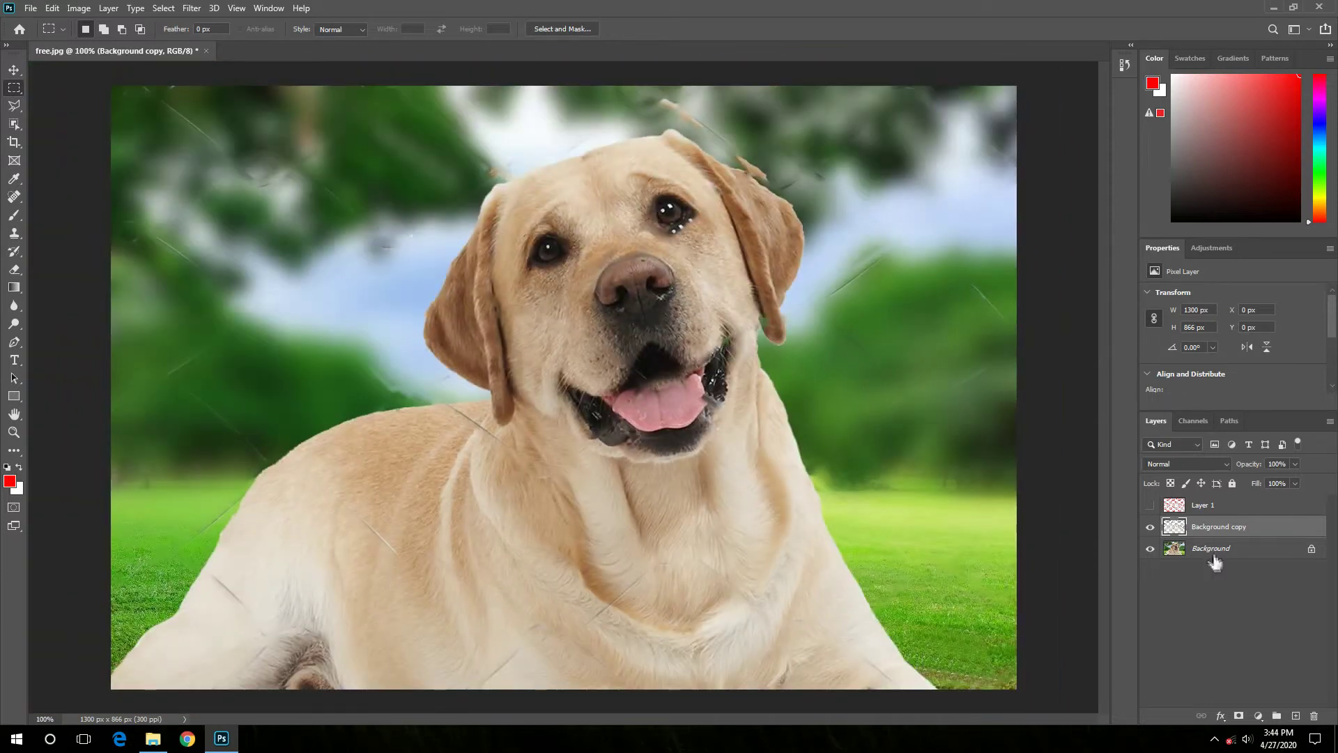
# Step: Merge the filled layer down and clone out fence remnants along the dog's right ear
pyautogui.click(1211, 549)
pyautogui.hotkey('ctrl', 'z')
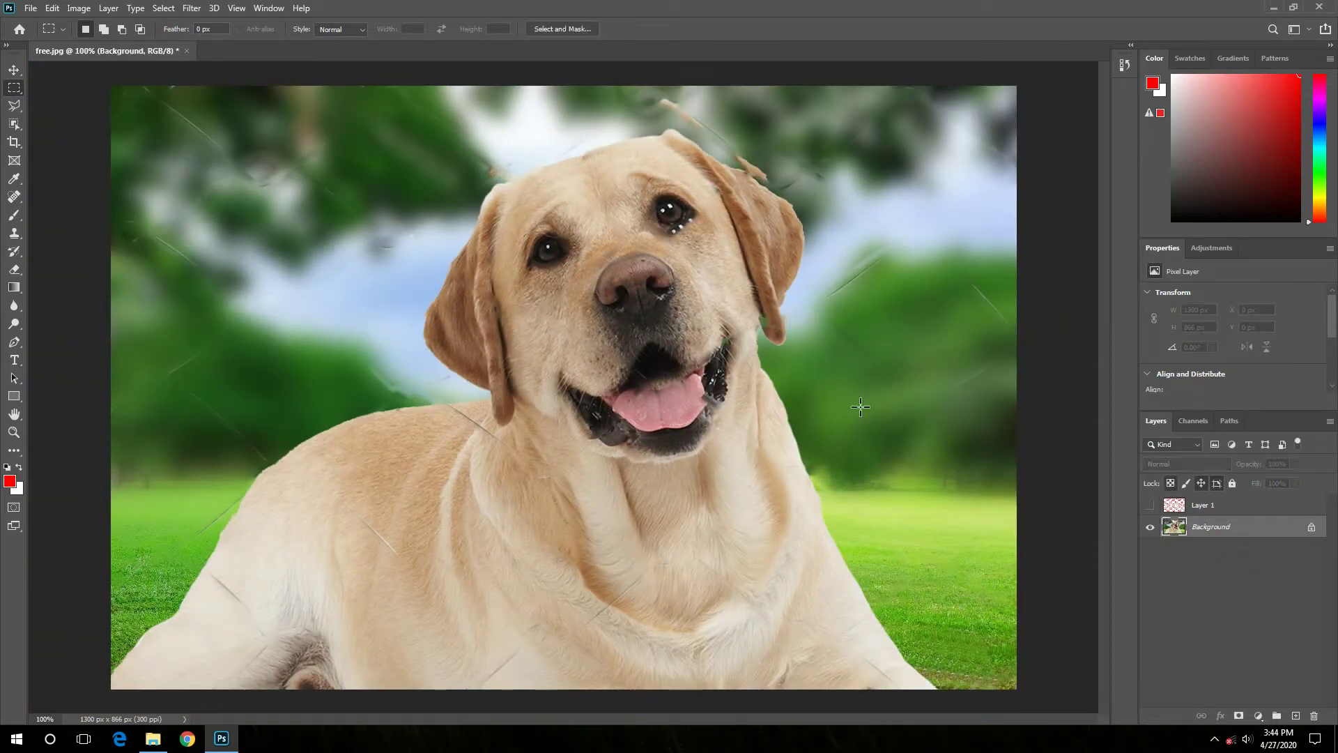
pyautogui.click(848, 263)
pyautogui.press('s')
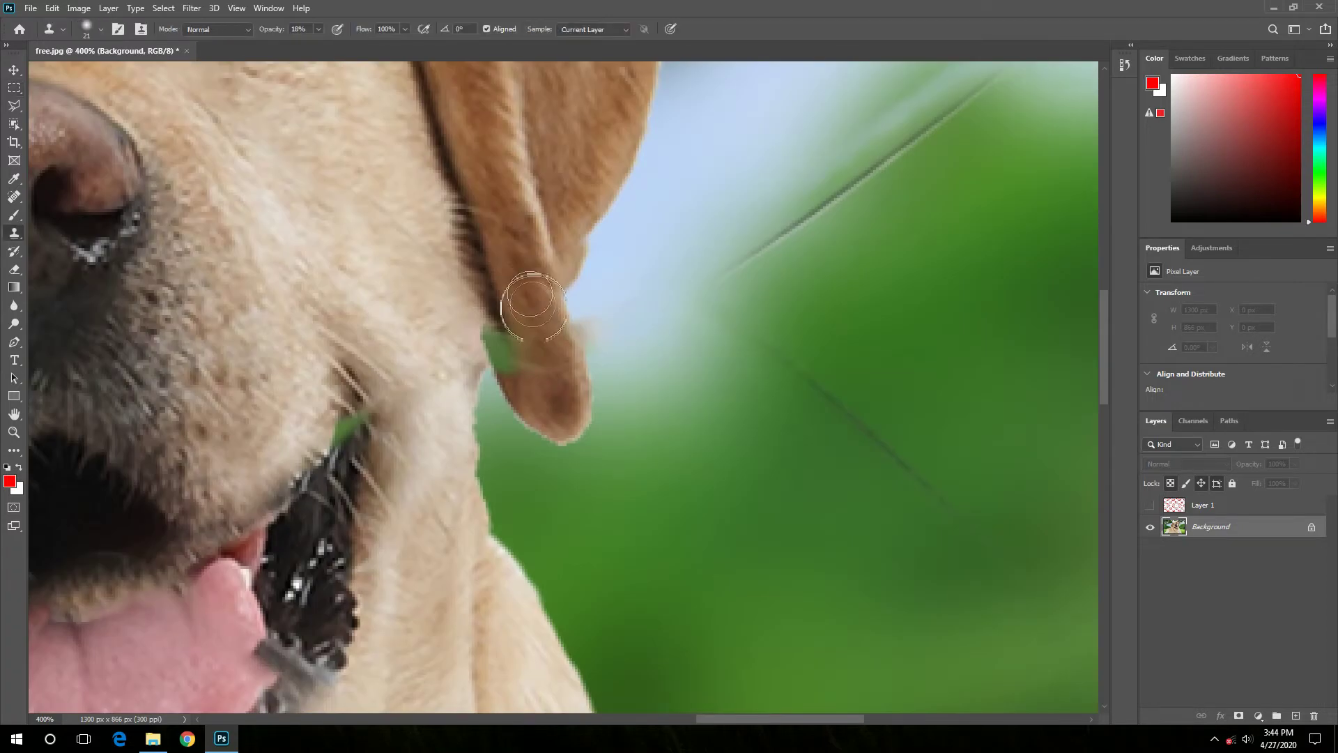
pyautogui.moveTo(518, 320); pyautogui.dragTo(502, 341)
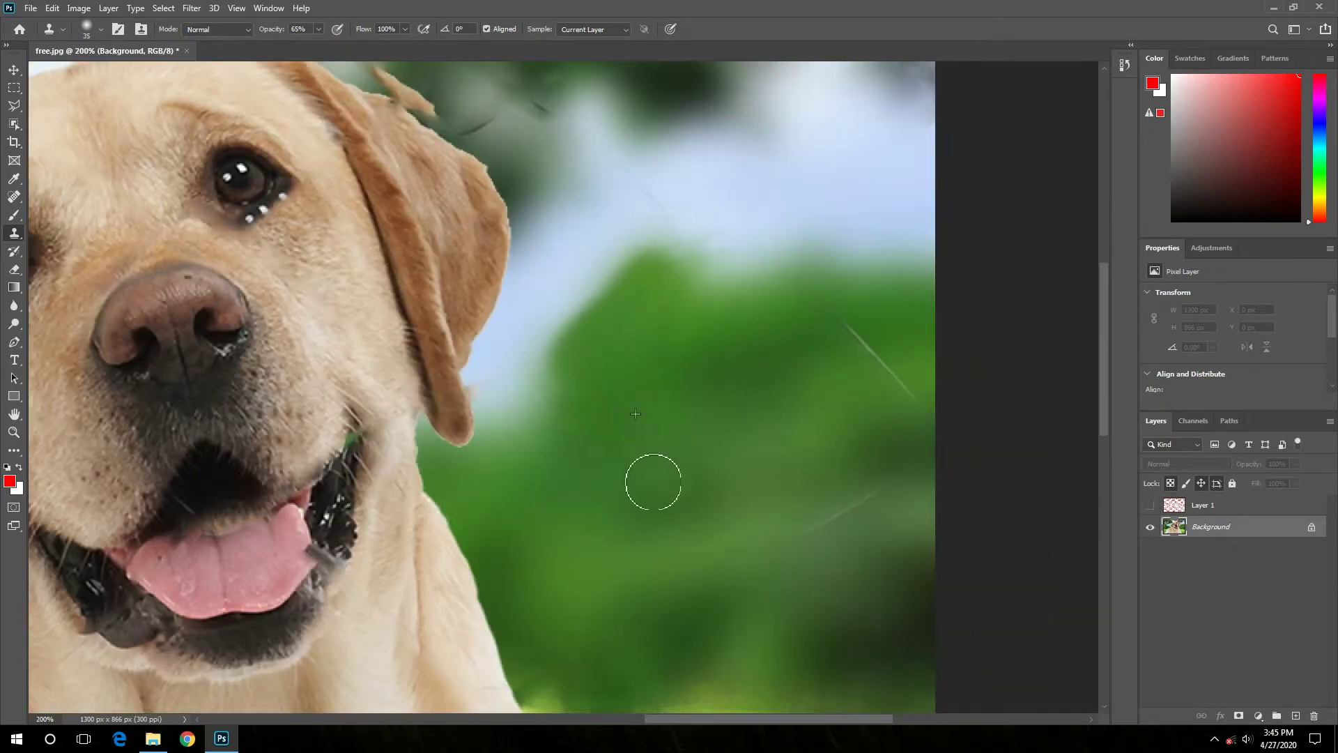
pyautogui.scroll(-5, 635, 413)
pyautogui.scroll(4, 710, 321)
pyautogui.scroll(3, 744, 380)
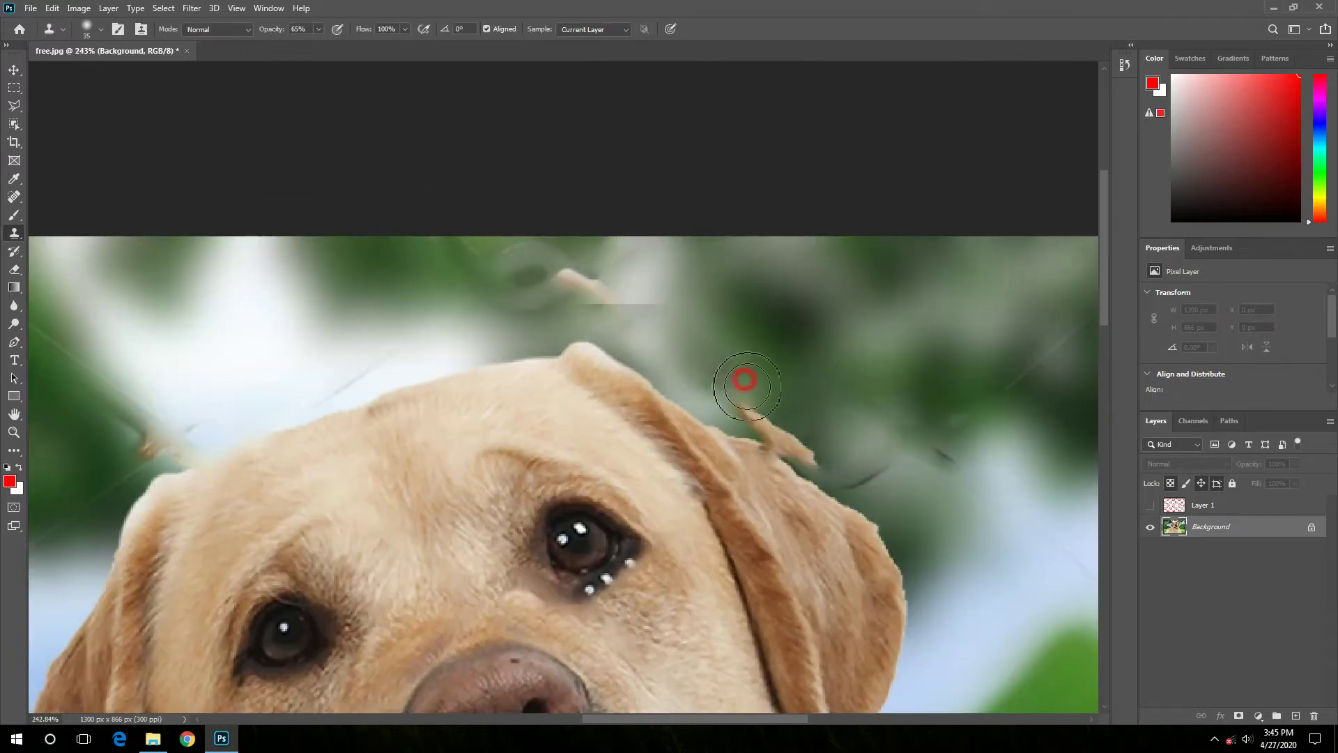
pyautogui.hotkey('ctrl', '-')
pyautogui.hotkey('ctrl', '-')
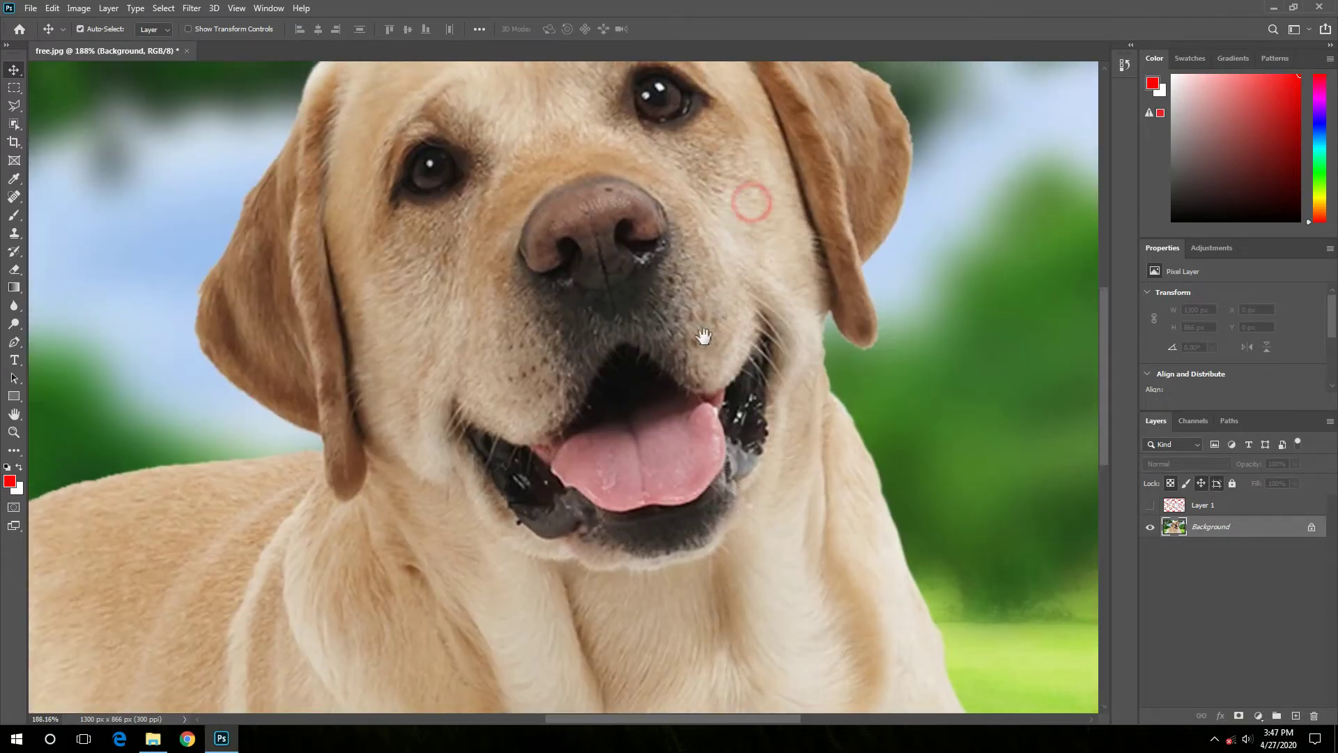
# Step: Revert free.jpg to its original fenced state and arrange both documents 2-up Vertical
pyautogui.moveTo(740, 250); pyautogui.dragTo(432, 345)
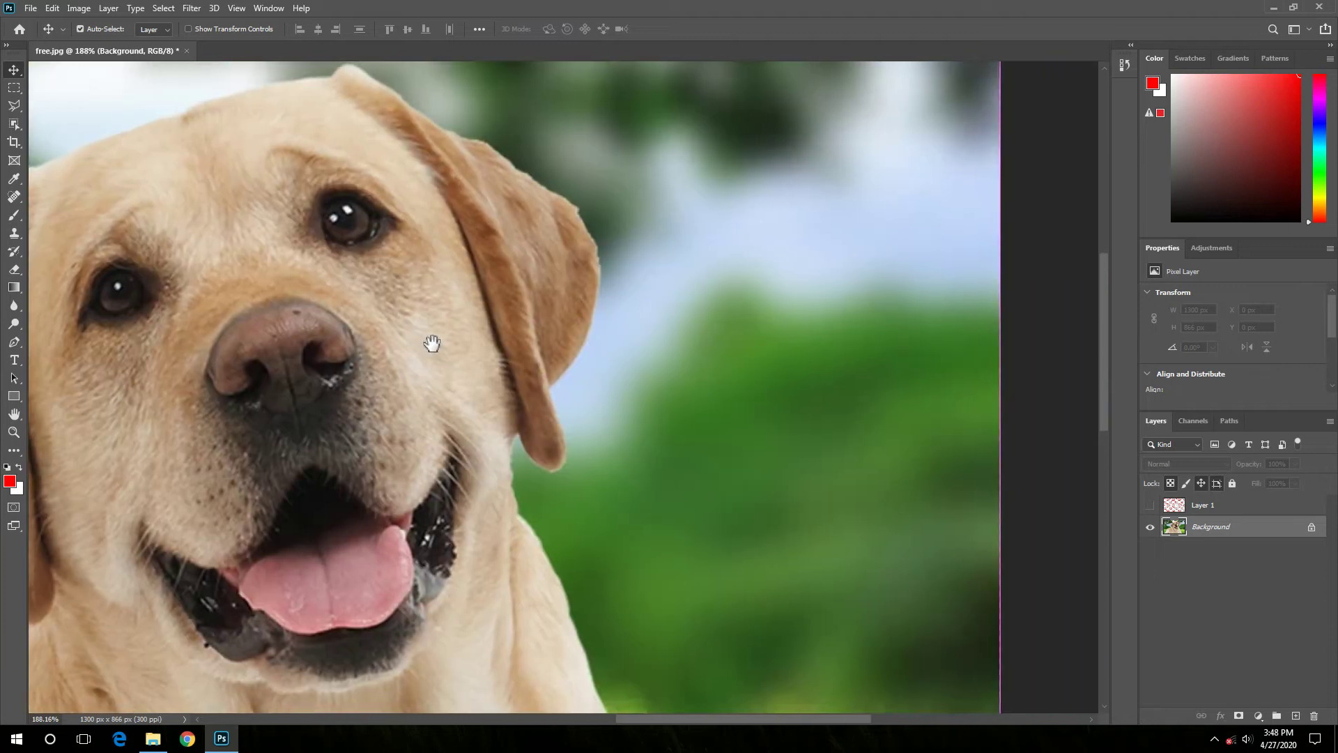
pyautogui.hotkey('ctrl', '1')
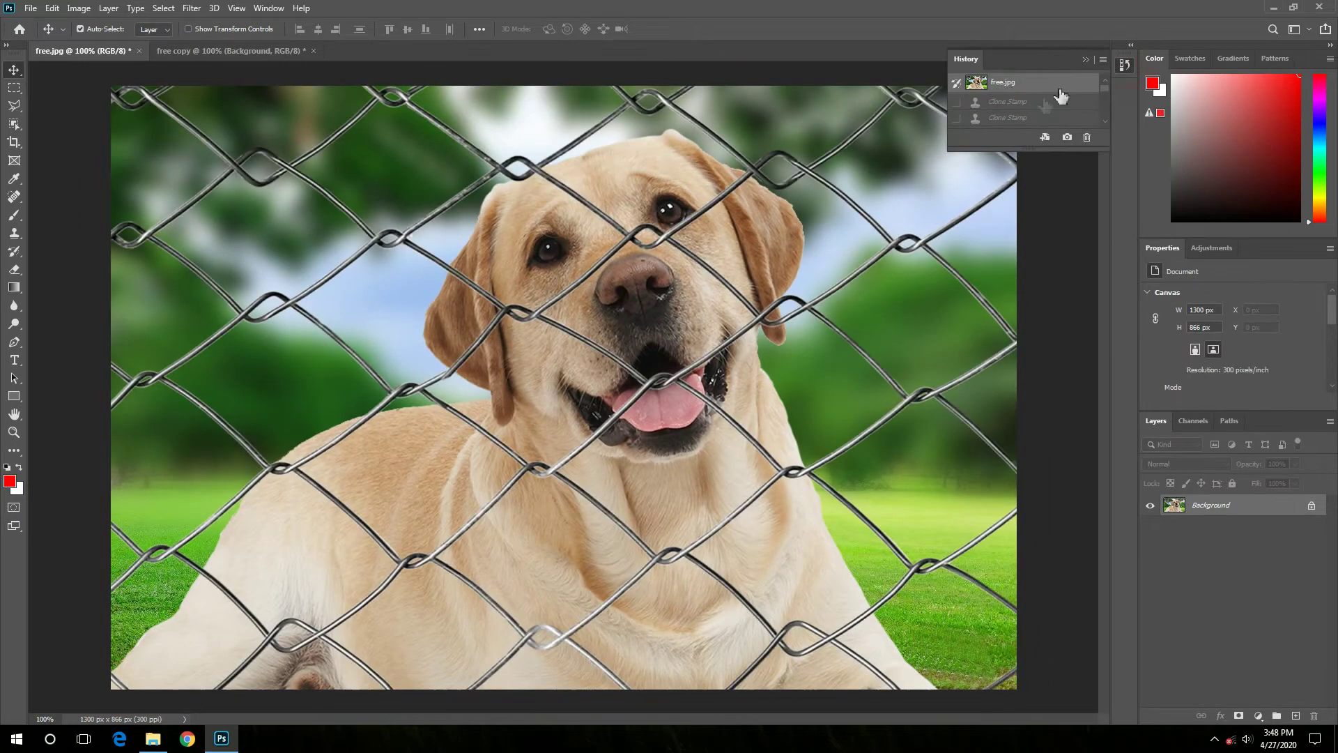
pyautogui.click(269, 8)
pyautogui.click(443, 24)
pyautogui.click(752, 304)
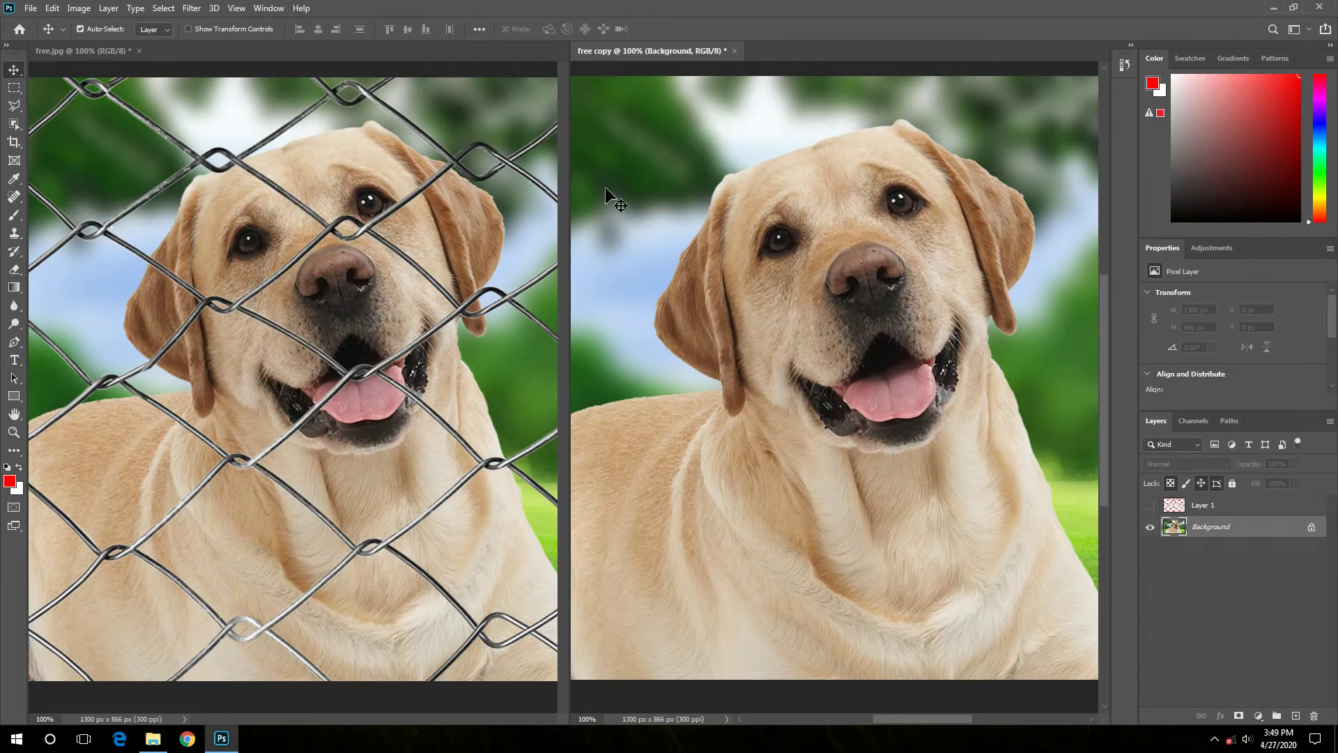
# Step: Pan the cleaned copy and original to line up the dog, then view the scarf photo
pyautogui.moveTo(820, 196)
pyautogui.mouseDown()
pyautogui.moveTo(812, 219)
pyautogui.moveTo(783, 197)
pyautogui.moveTo(805, 191)
pyautogui.mouseUp()
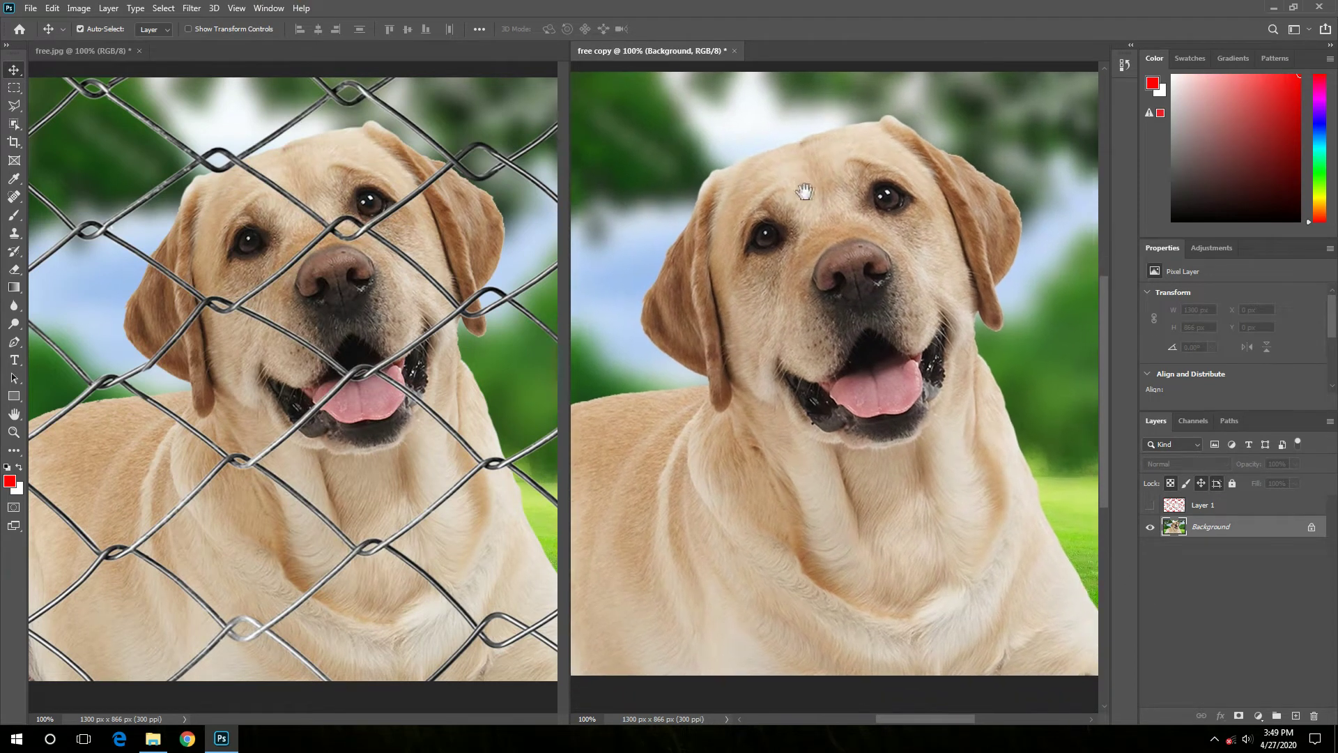
pyautogui.click(486, 197)
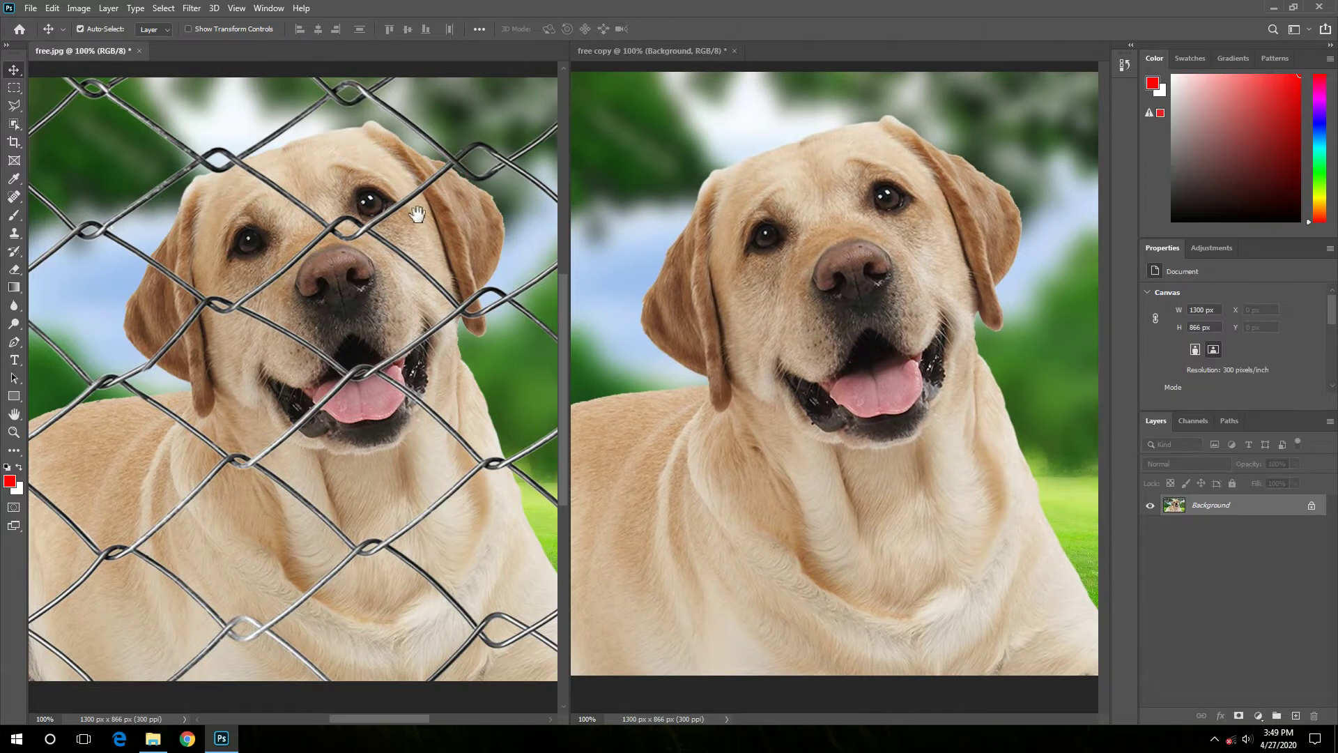
pyautogui.moveTo(444, 202)
pyautogui.mouseDown()
pyautogui.moveTo(399, 205)
pyautogui.moveTo(433, 198)
pyautogui.mouseUp()
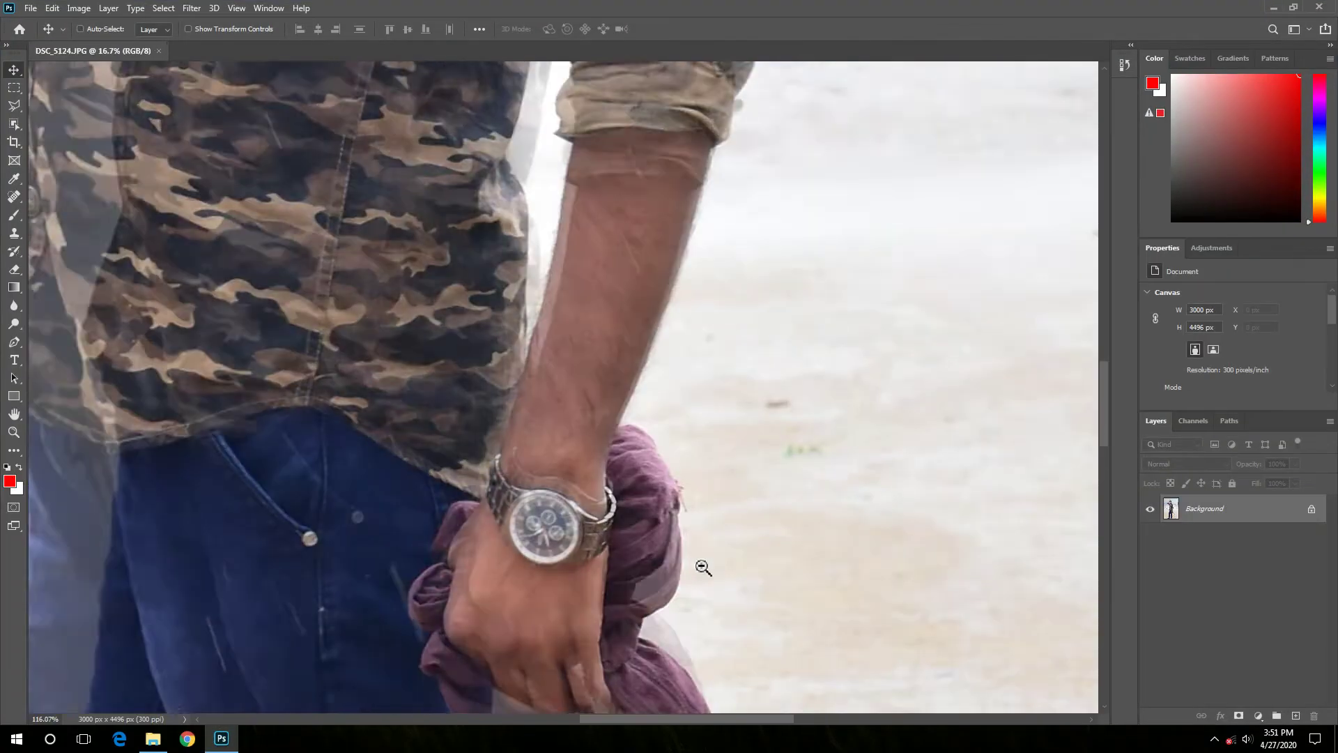
pyautogui.moveTo(702, 568)
pyautogui.mouseDown()
pyautogui.moveTo(547, 230)
pyautogui.moveTo(514, 230)
pyautogui.moveTo(568, 284)
pyautogui.mouseUp()
# Step: Outline the maroon scarf's hanging end with the Polygonal Lasso
pyautogui.press('l')
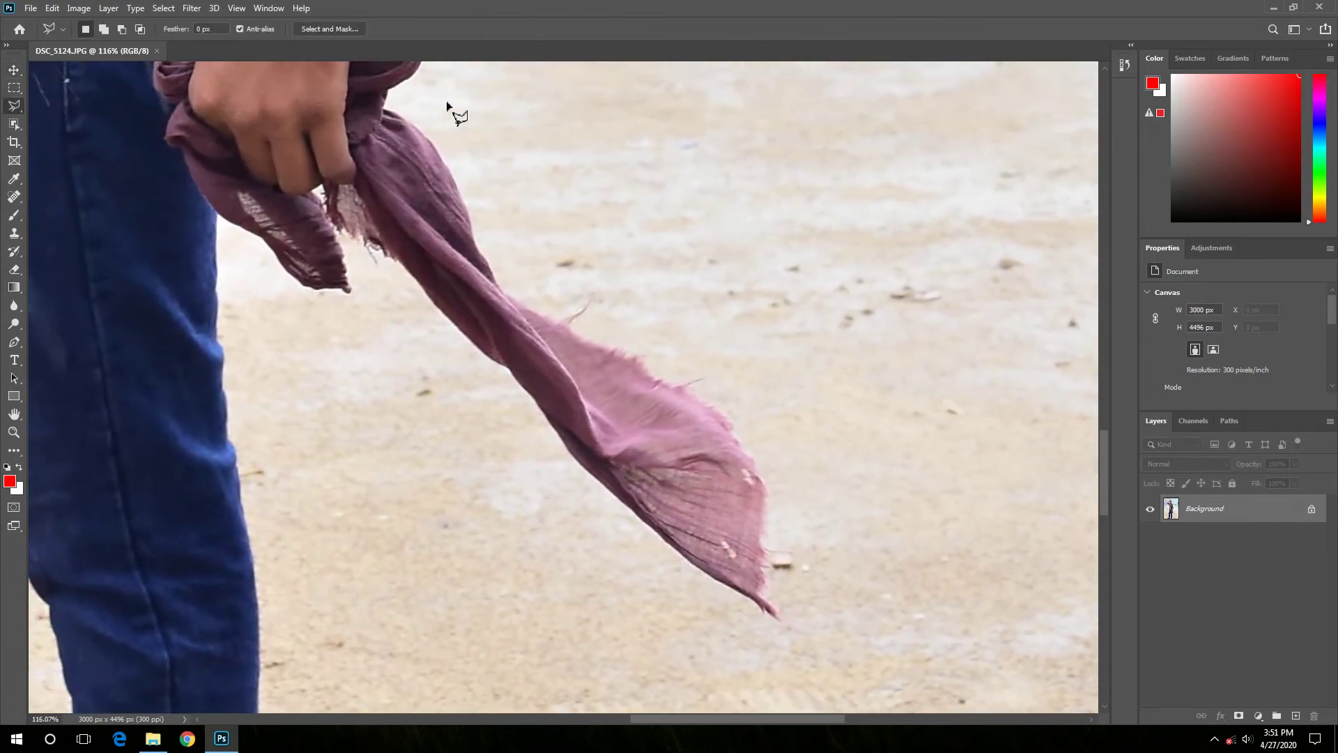
pyautogui.click(495, 204)
pyautogui.click(530, 301)
pyautogui.click(702, 385)
pyautogui.click(761, 438)
pyautogui.click(795, 517)
pyautogui.click(805, 596)
pyautogui.click(798, 641)
pyautogui.click(689, 584)
pyautogui.click(521, 434)
pyautogui.click(416, 318)
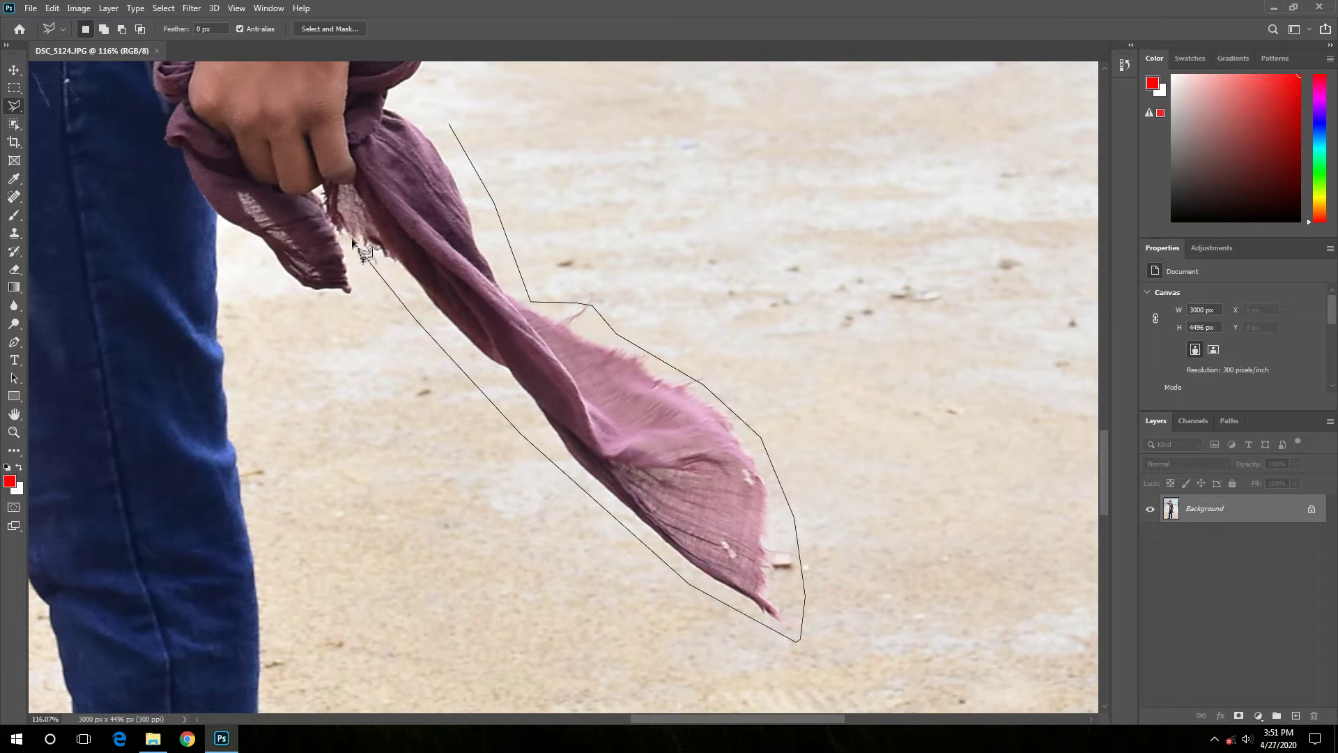
pyautogui.click(450, 123)
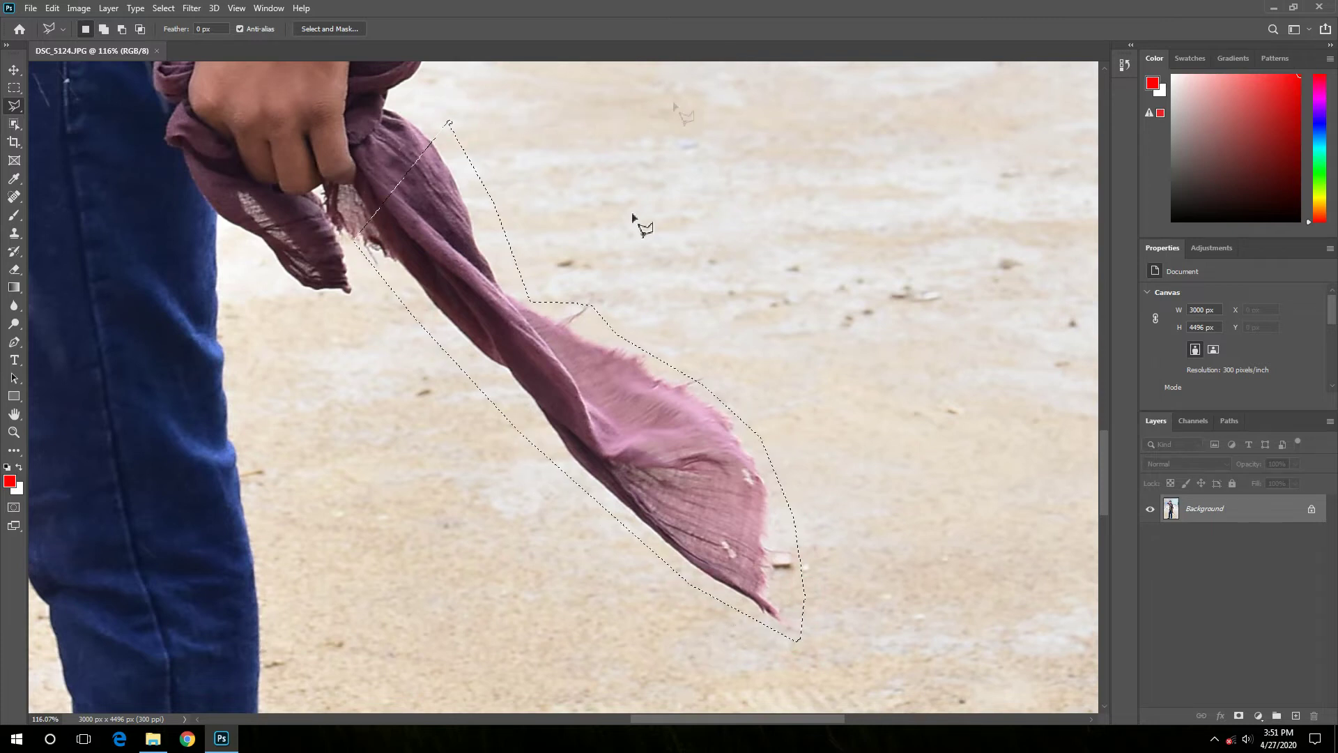
# Step: Feather the scarf selection and replace it with sand using Content-Aware Fill
pyautogui.hotkey('shift', 'F6')
pyautogui.press('Return')
pyautogui.click(78, 8)
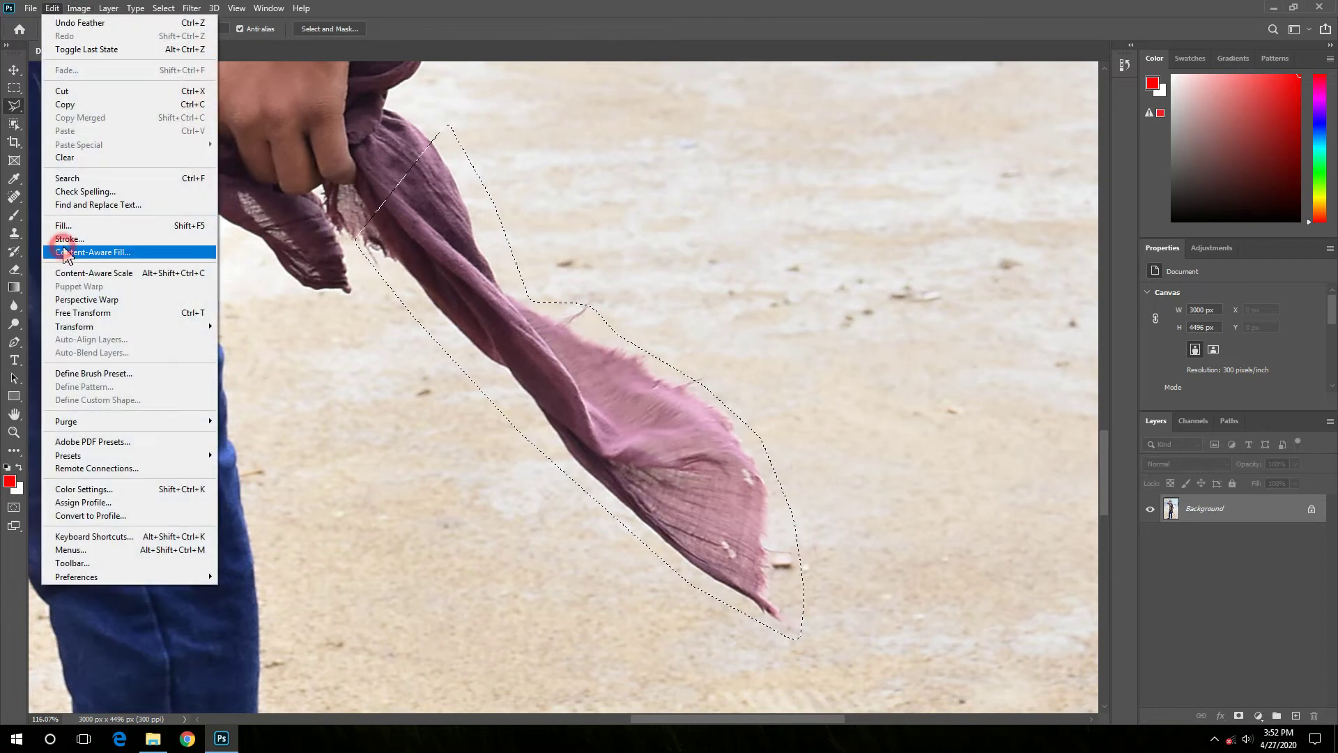
pyautogui.moveTo(52, 8)
pyautogui.click(62, 254)
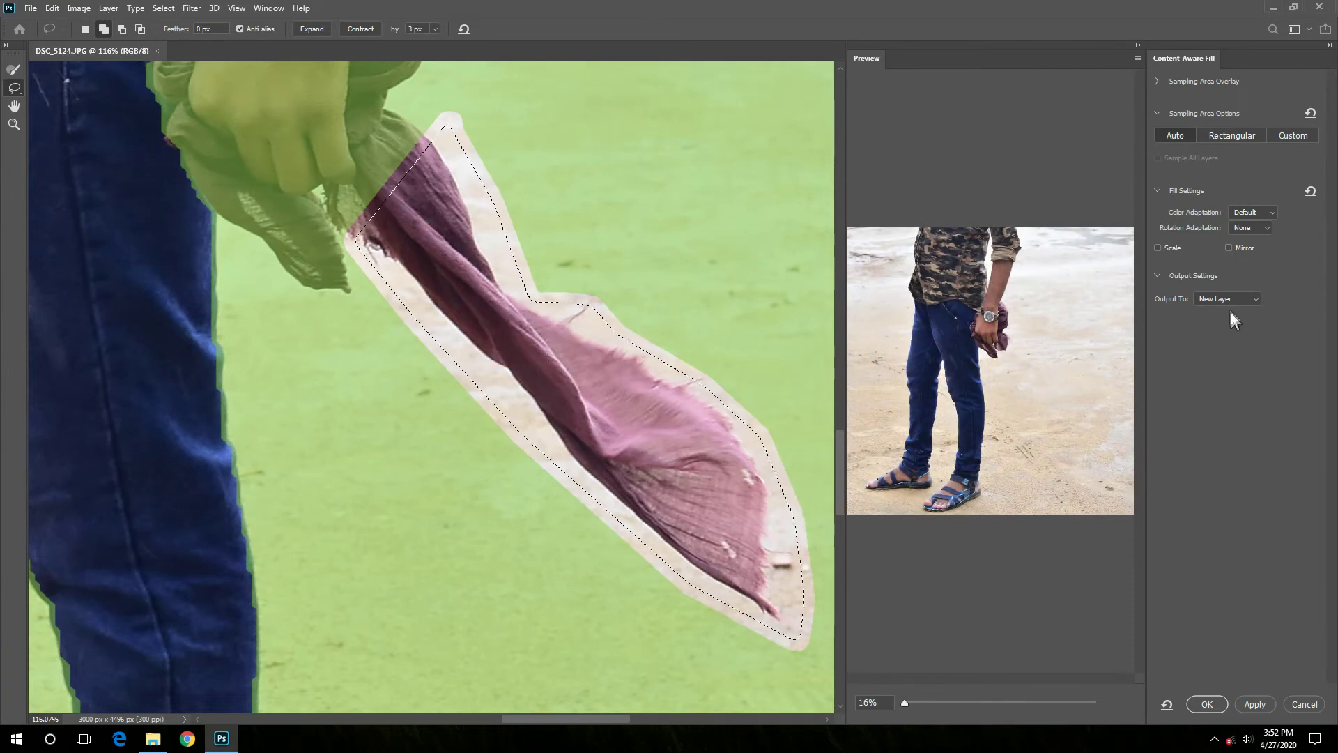
pyautogui.click(1207, 706)
pyautogui.click(632, 266)
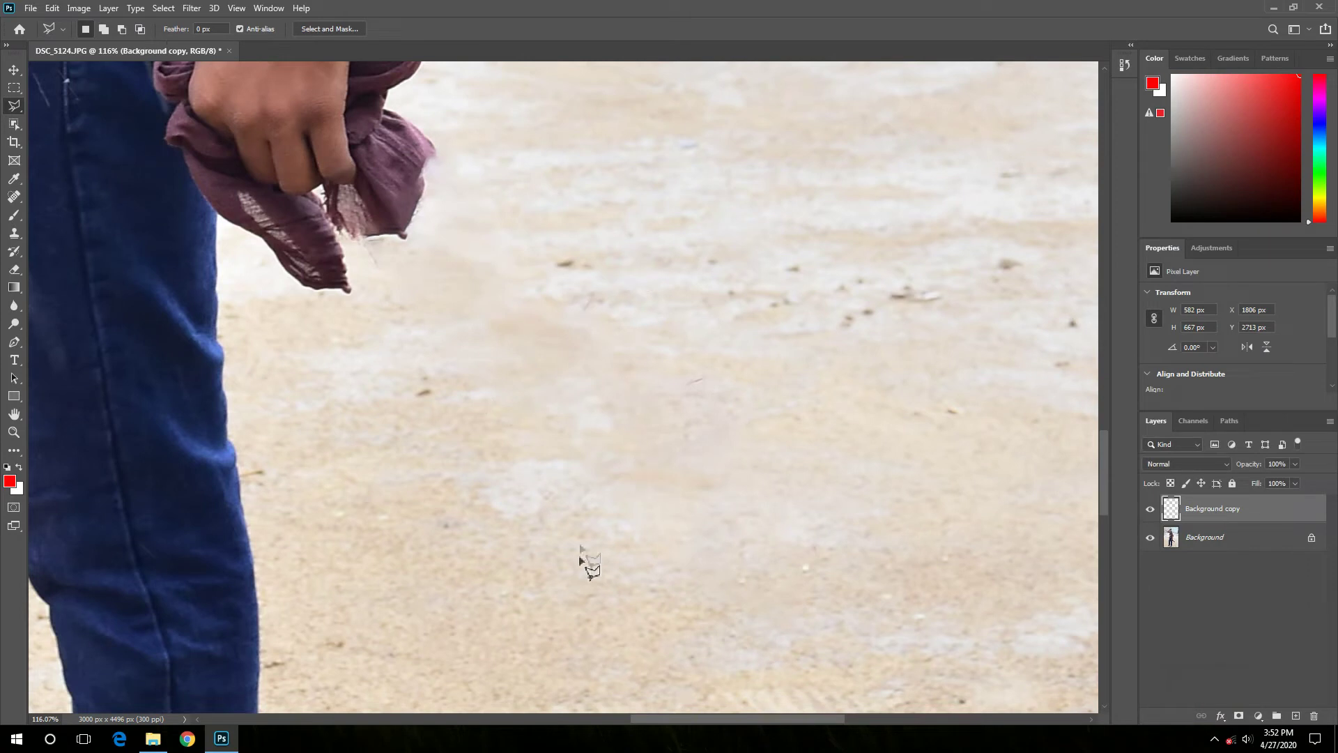
# Step: Zoom out and toggle the filled layer to compare with the original scarf
pyautogui.hotkey('ctrl', '-')
pyautogui.hotkey('ctrl', '-')
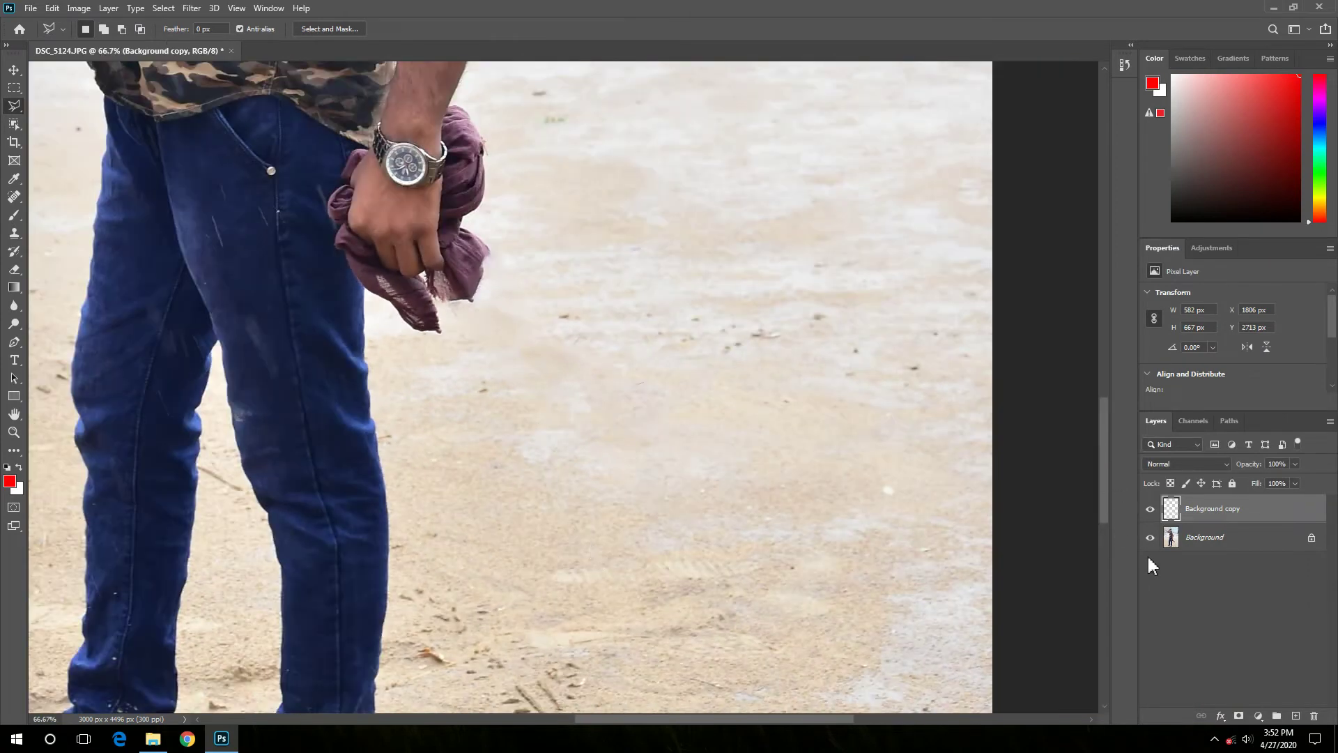
pyautogui.click(1150, 515)
pyautogui.click(1150, 514)
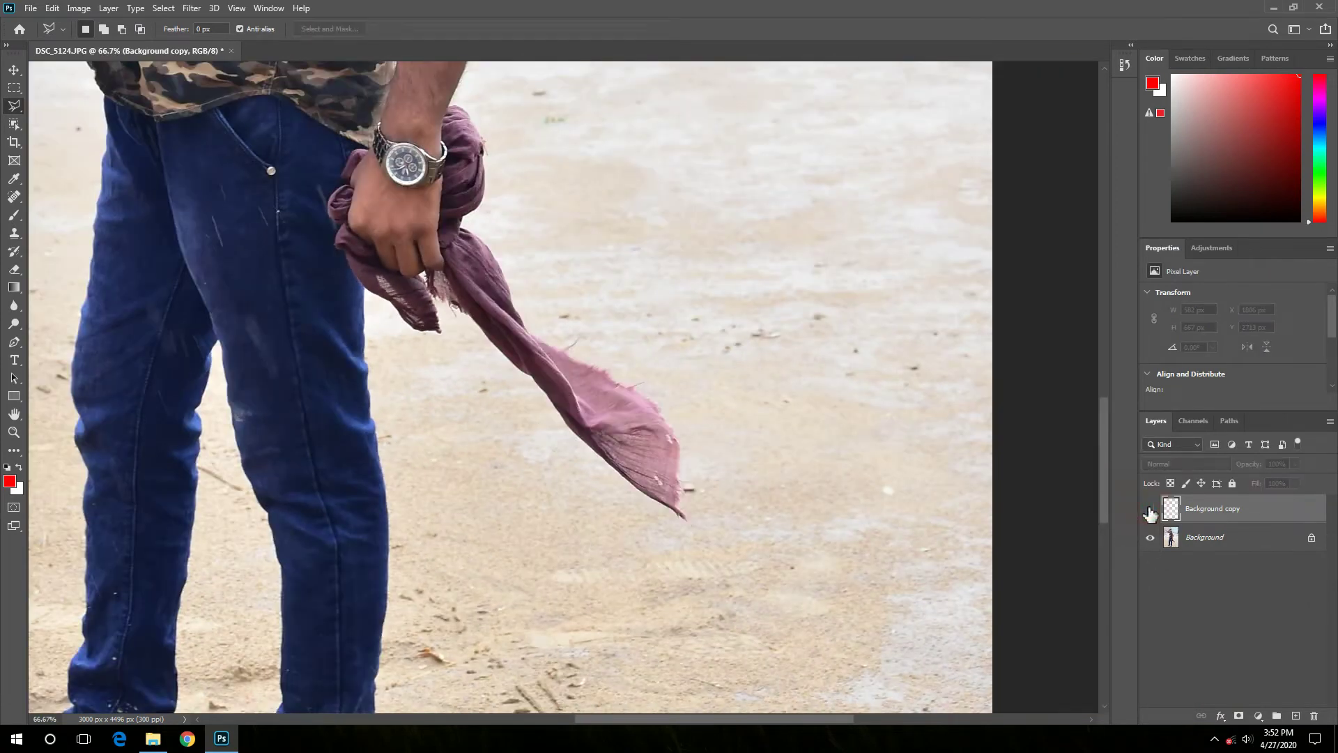
pyautogui.click(1150, 510)
pyautogui.click(1150, 510)
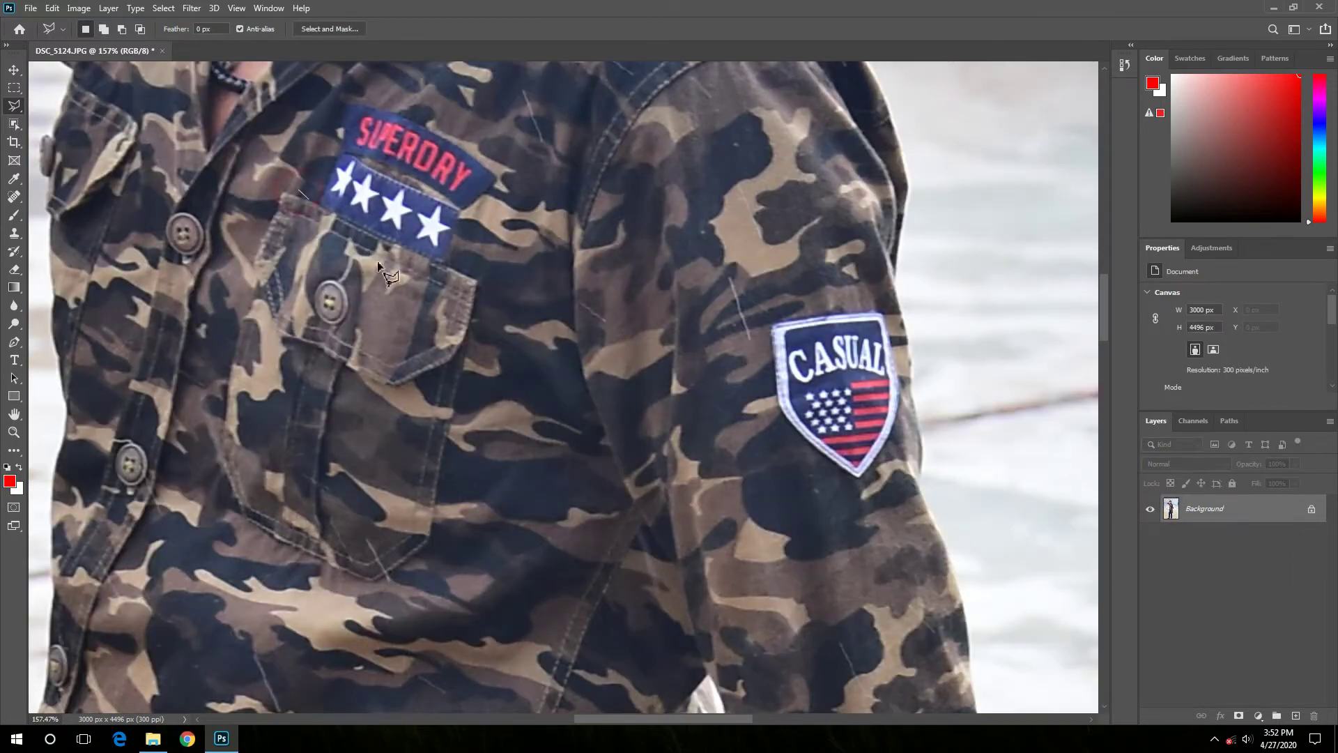
# Step: Erase the starred chest patch from the camouflage shirt with Content-Aware Fill
pyautogui.click(353, 82)
pyautogui.click(53, 8)
pyautogui.click(91, 251)
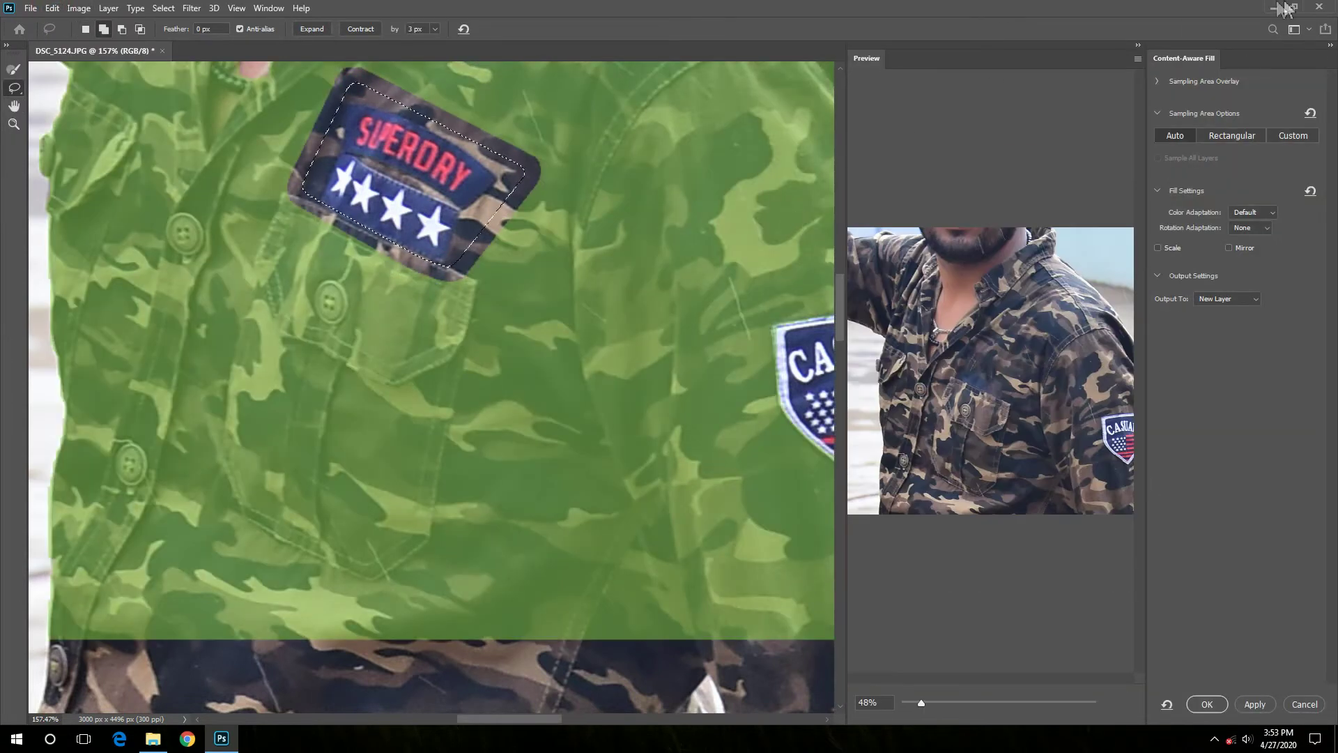
pyautogui.click(1207, 704)
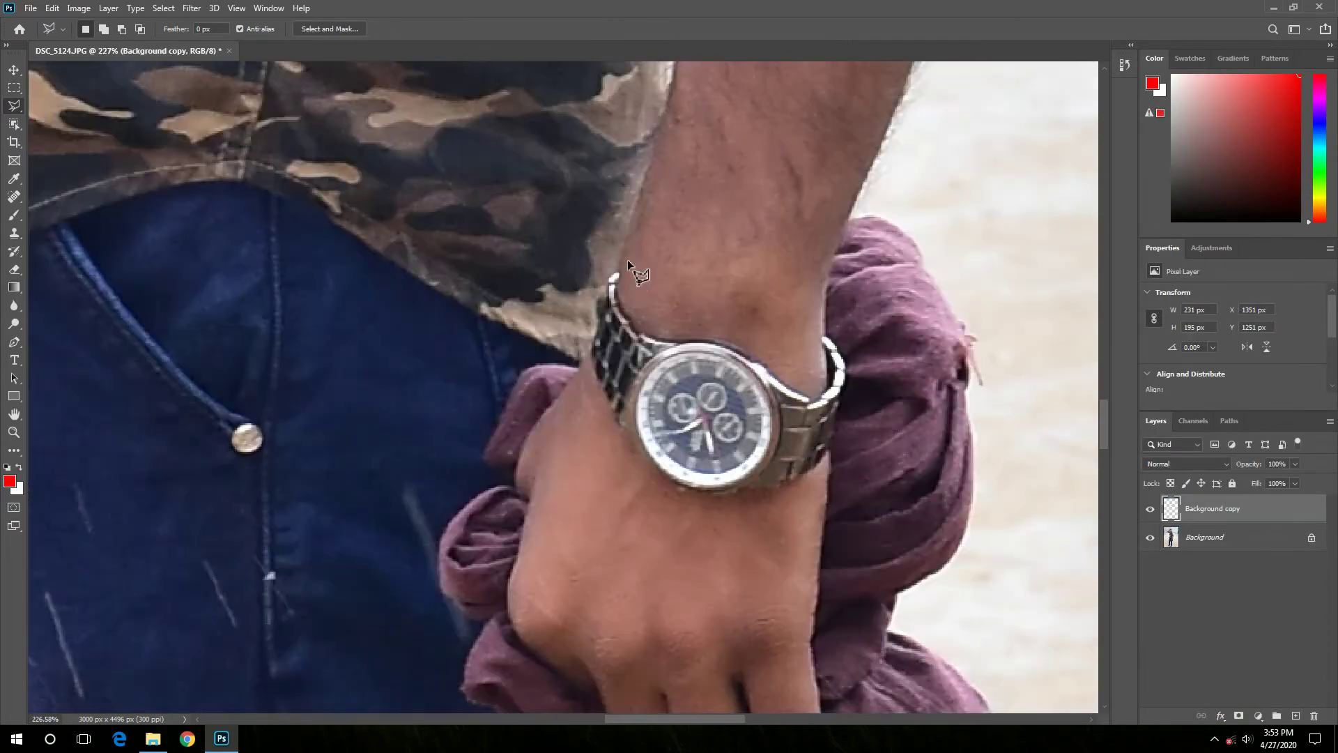
# Step: Select the wristwatch on the man's wrist and feather the selection 5 px
pyautogui.click(627, 259)
pyautogui.click(851, 452)
pyautogui.click(858, 376)
pyautogui.doubleClick(655, 300)
pyautogui.hotkey('shift', 'F6')
pyautogui.press('Return')
pyautogui.hotkey('ctrl', 'e')
# Step: Remove the wristwatch with Content-Aware Fill output to a new layer
pyautogui.click(53, 7)
pyautogui.click(84, 272)
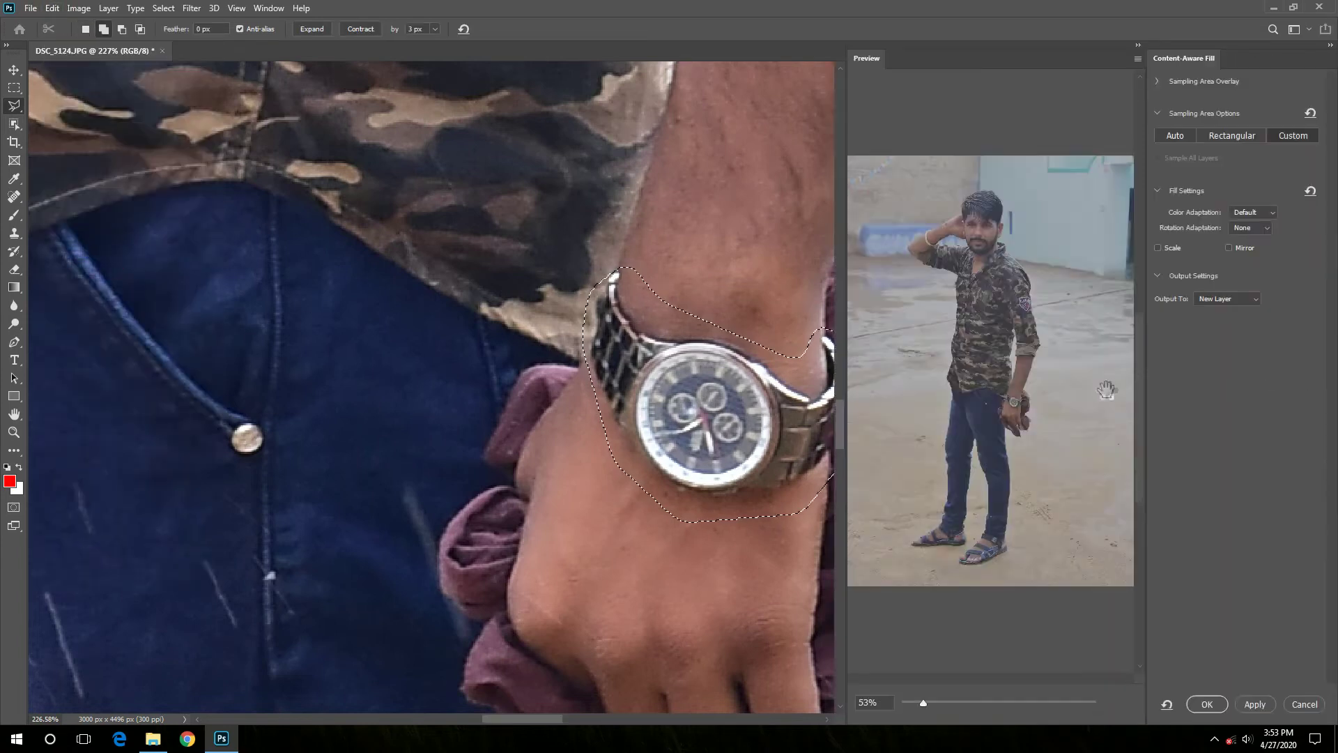
pyautogui.scroll(5, 600, 286)
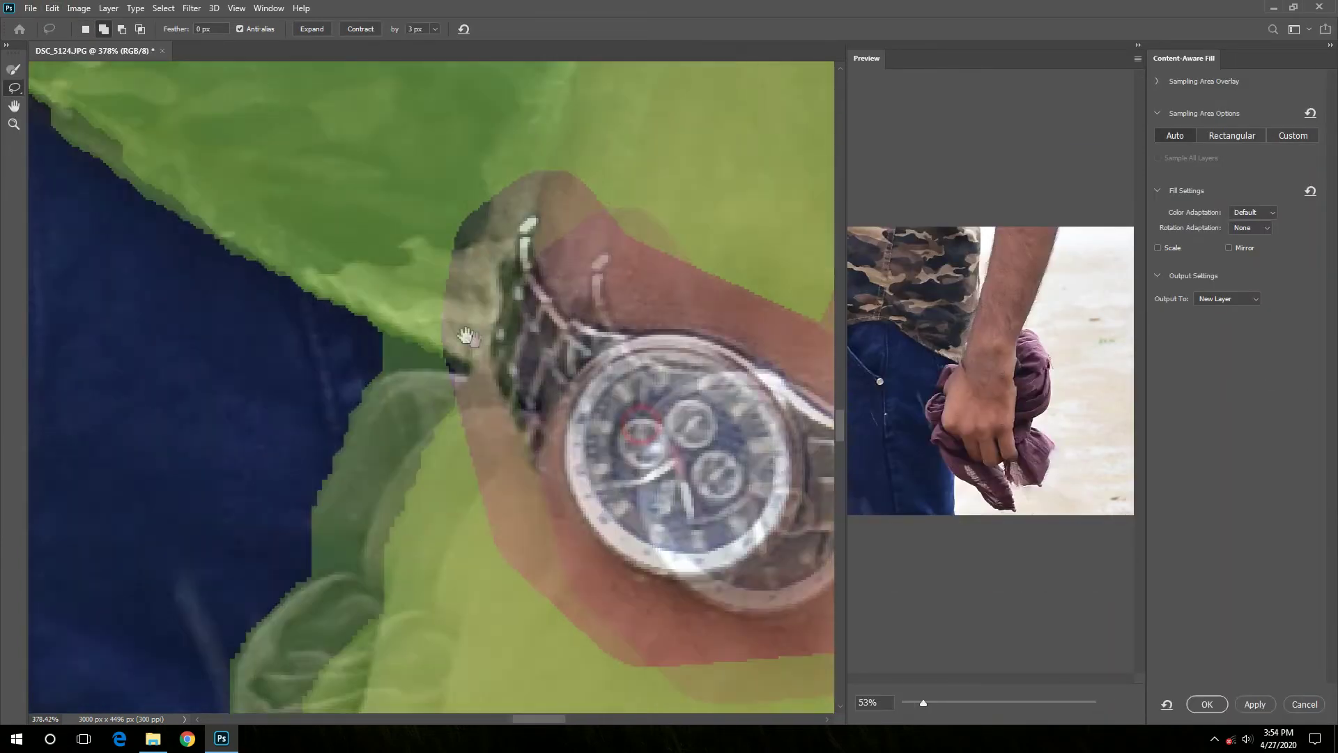
pyautogui.scroll(5, 913, 343)
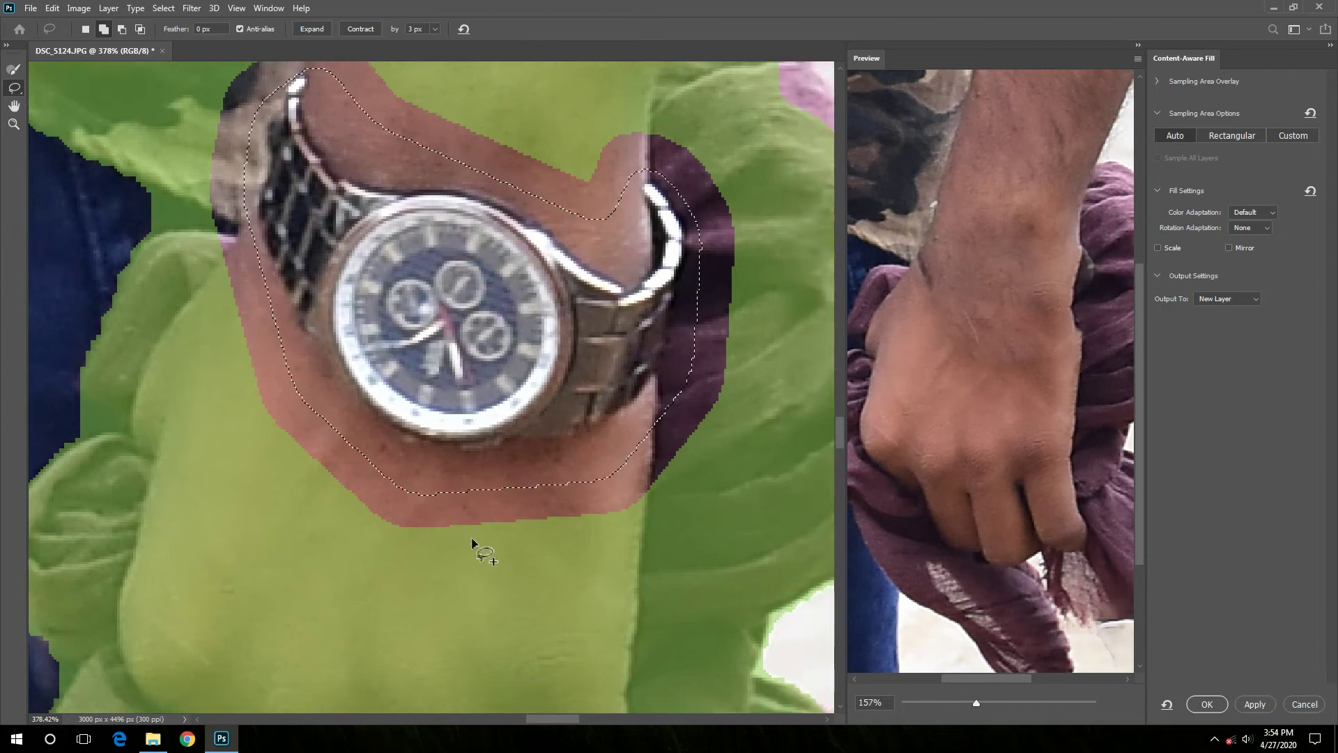
pyautogui.press('Return')
# Step: Toggle the filled layer's visibility to compare the wrist with and without the watch
pyautogui.click(1150, 514)
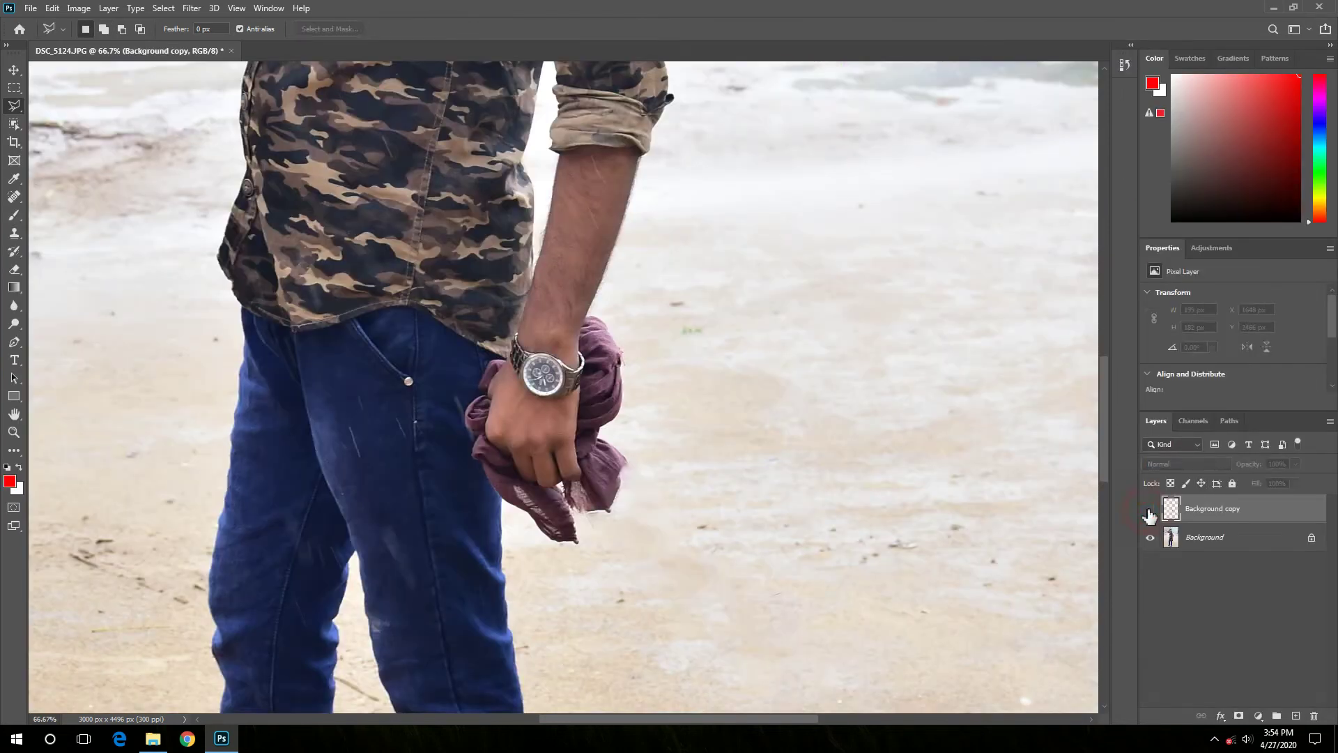
pyautogui.click(1150, 515)
pyautogui.click(1150, 514)
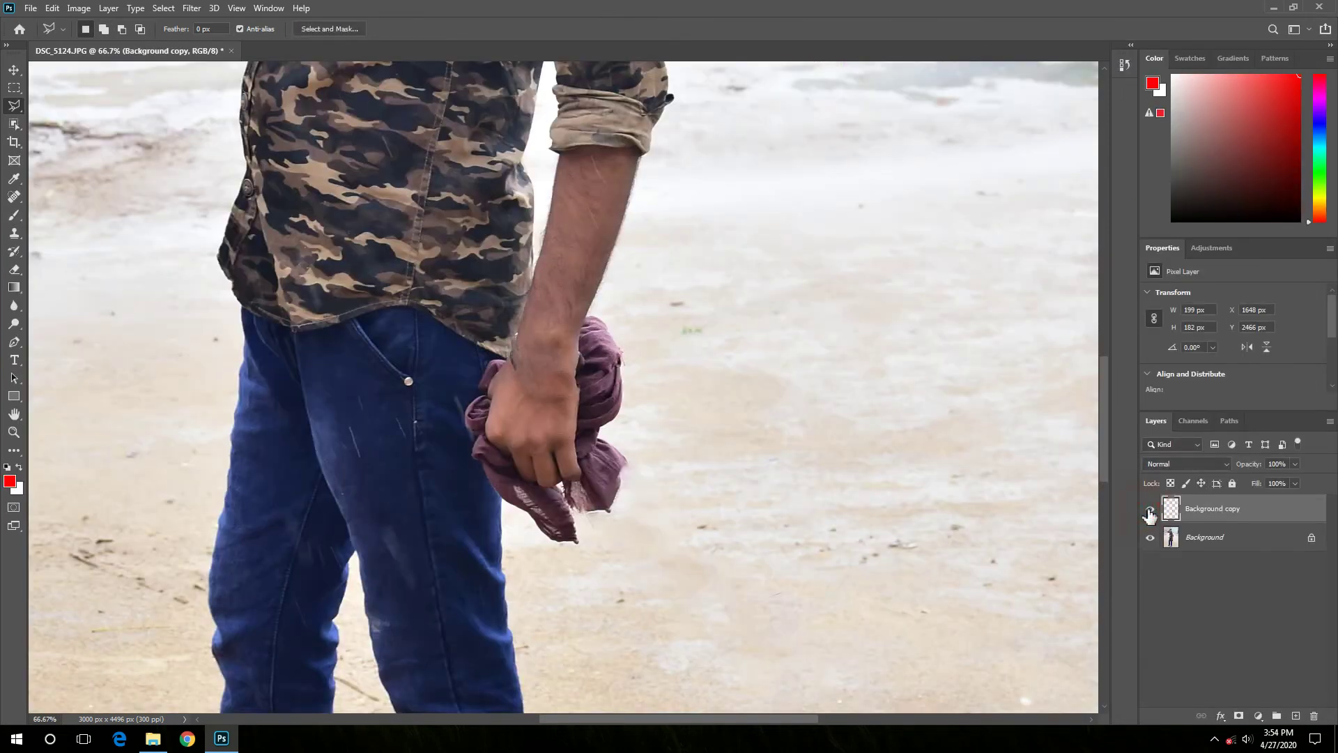
pyautogui.click(1151, 514)
# Step: Fill the selected flying birds with clouds via Content-Aware Fill and deselect
pyautogui.click(1150, 515)
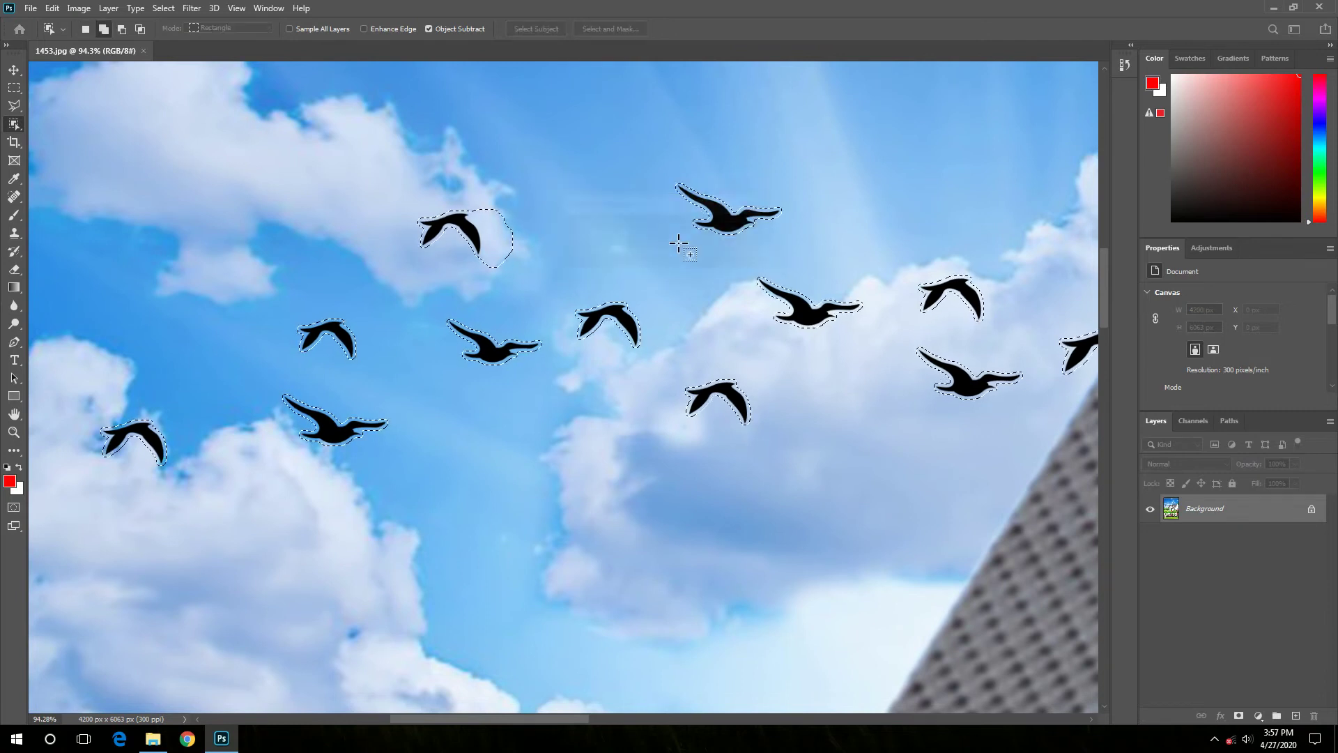
pyautogui.press('v')
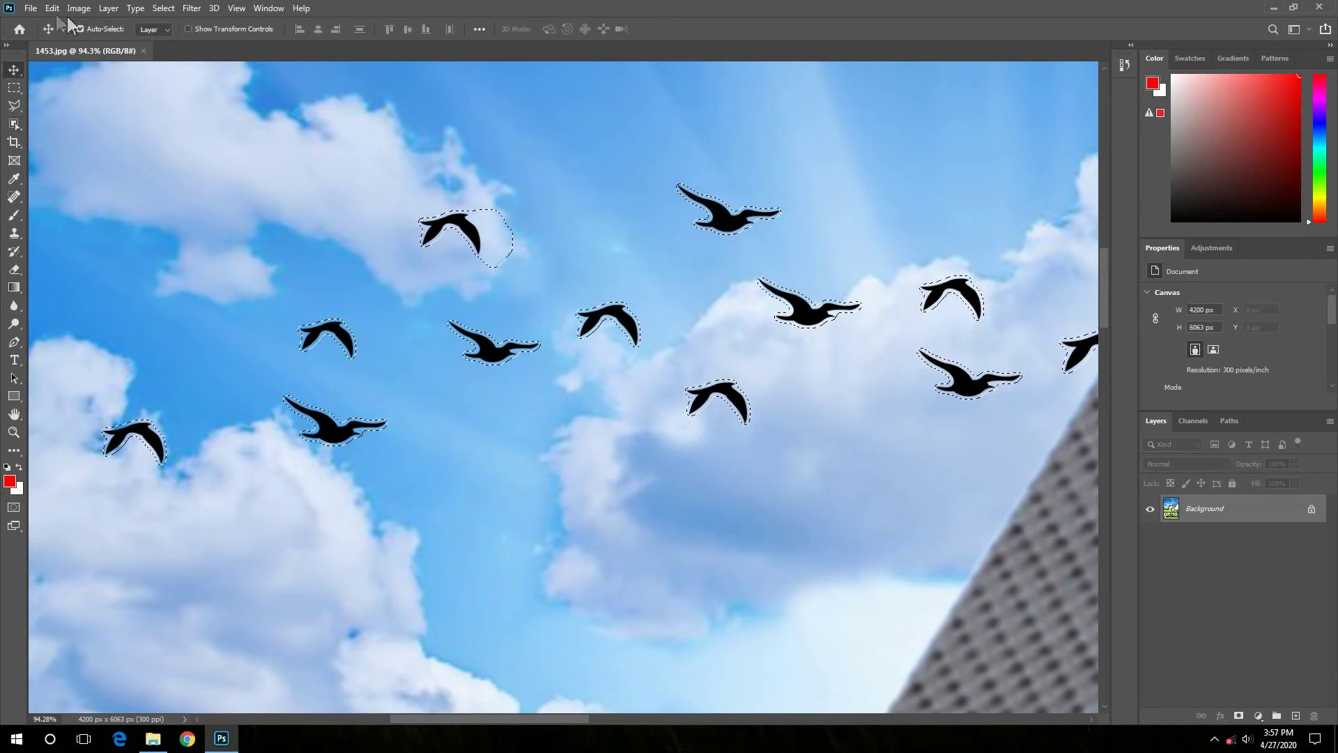
pyautogui.click(53, 8)
pyautogui.click(91, 251)
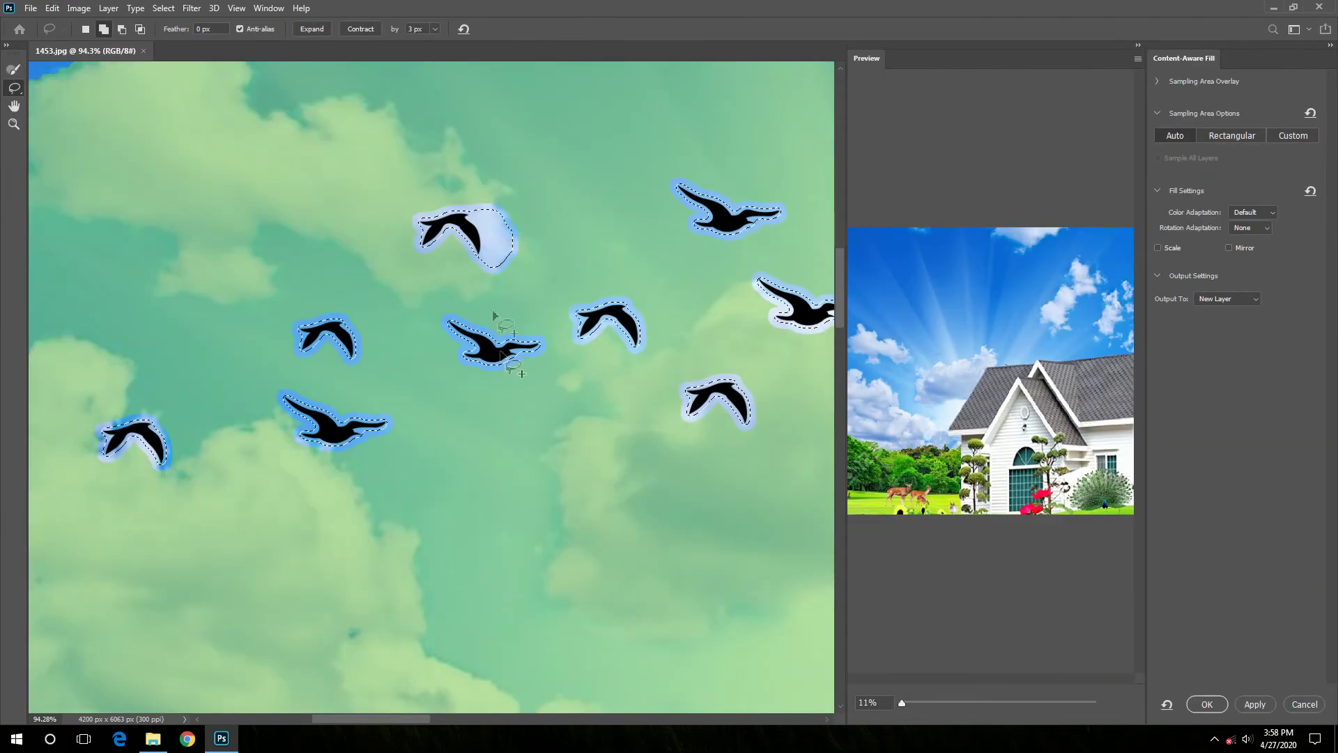
pyautogui.click(1209, 704)
pyautogui.hotkey('ctrl', 'd')
# Step: Toggle the Background copy layer to compare the bird-free sky with the original
pyautogui.click(1150, 513)
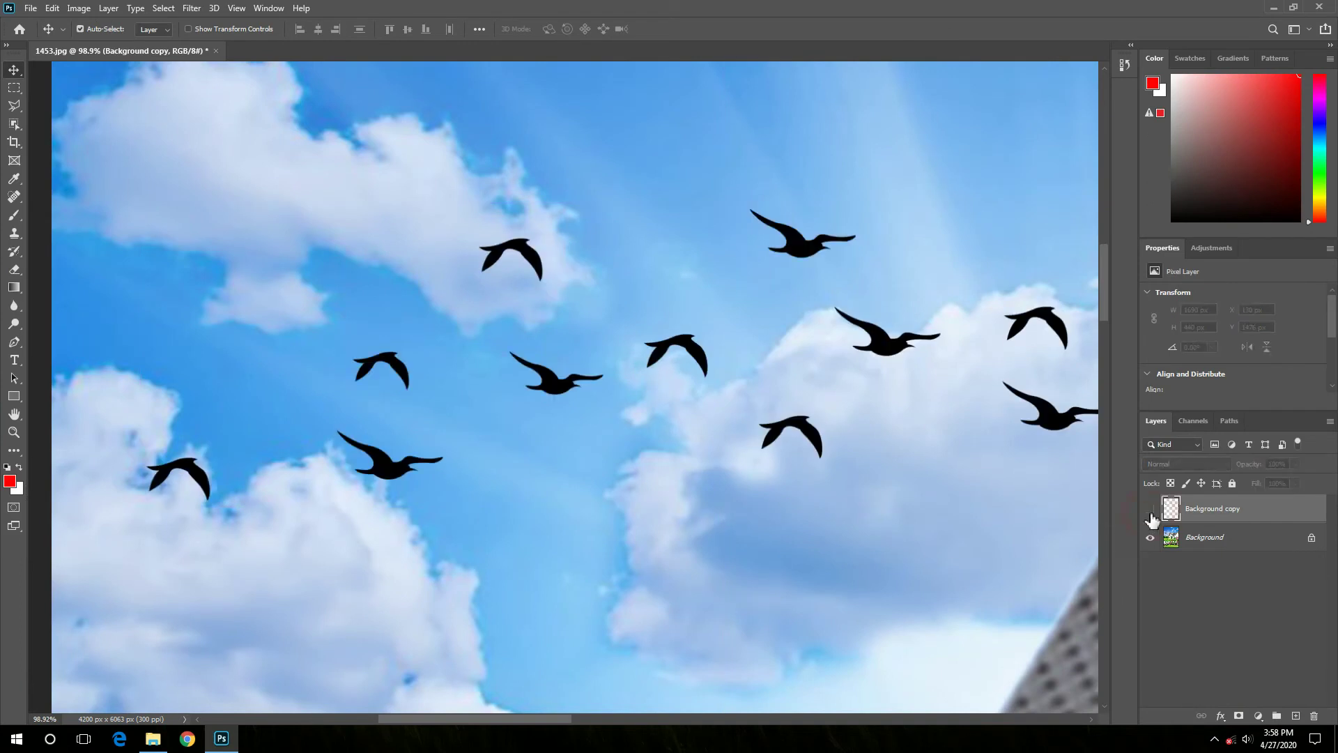
pyautogui.click(1151, 512)
pyautogui.click(1151, 512)
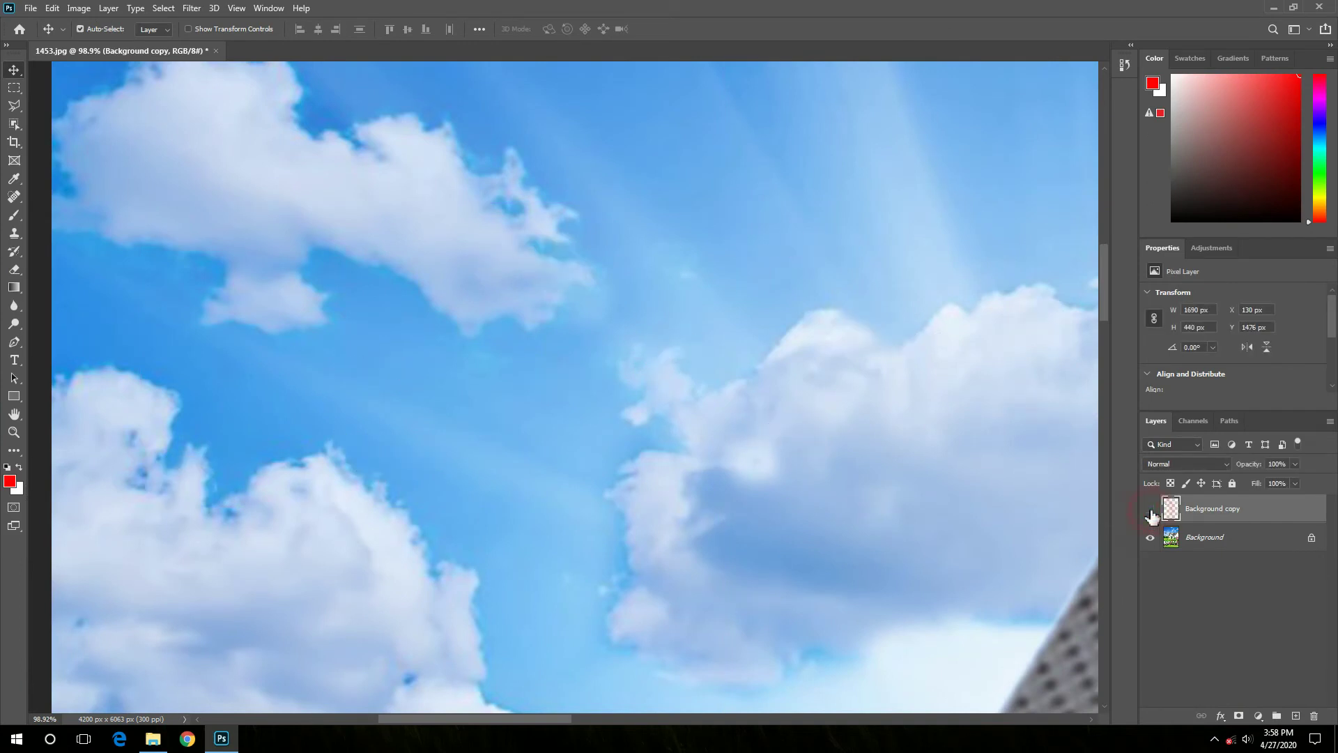
pyautogui.click(1150, 512)
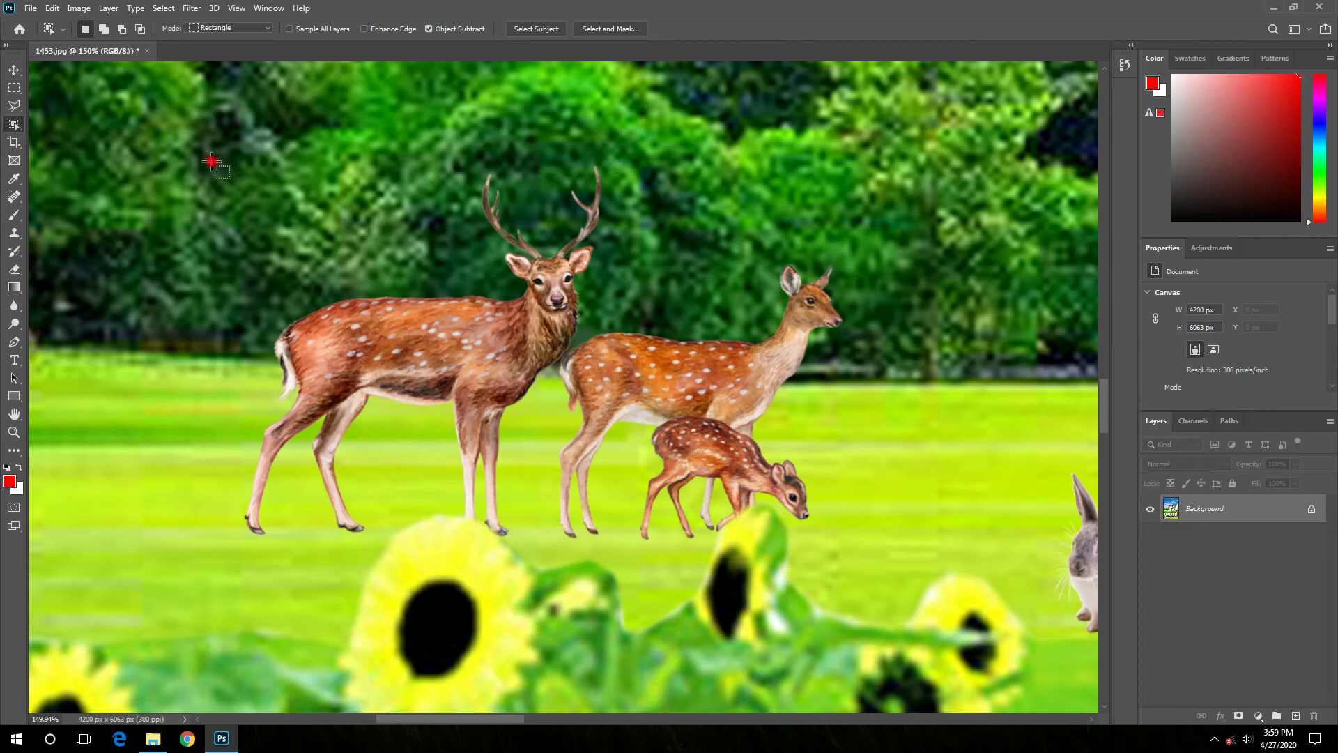
# Step: Select the three spotted deer and replace them with grass using Content-Aware Fill
pyautogui.moveTo(211, 162); pyautogui.dragTo(871, 541)
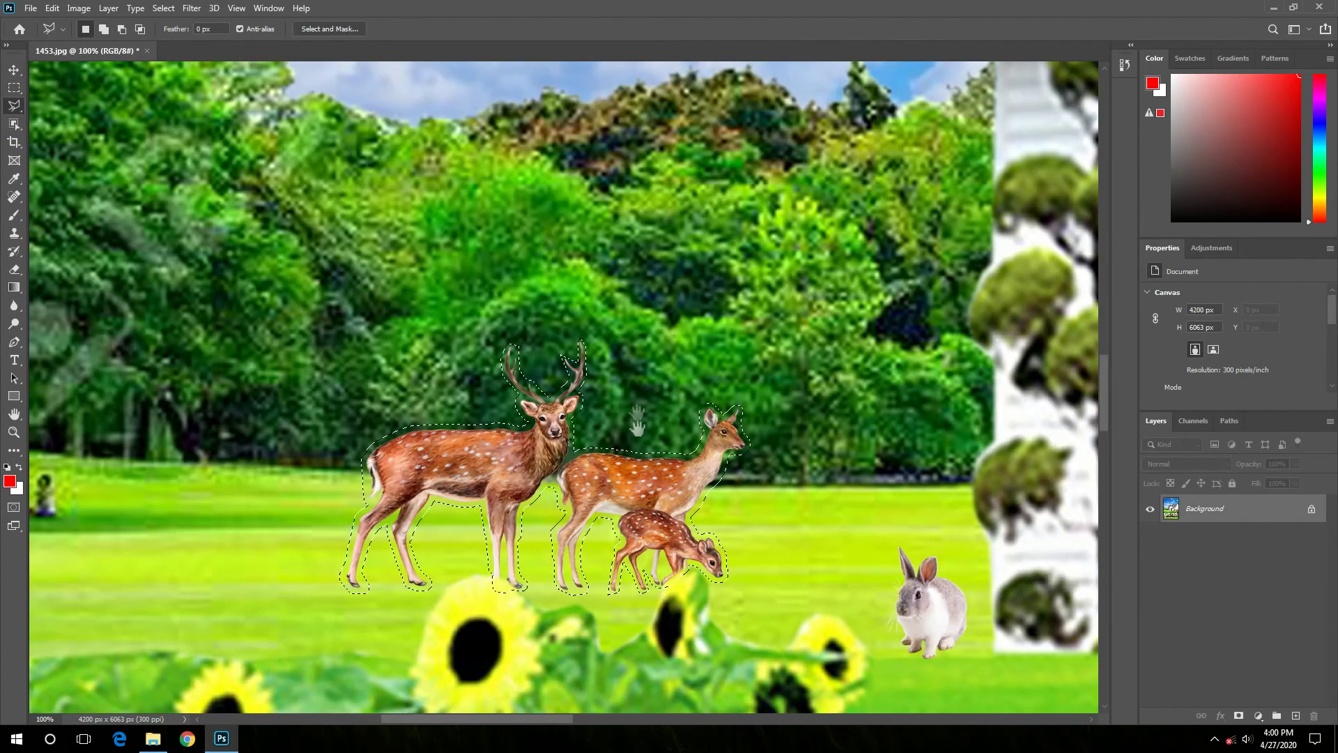
pyautogui.moveTo(637, 420); pyautogui.dragTo(629, 301)
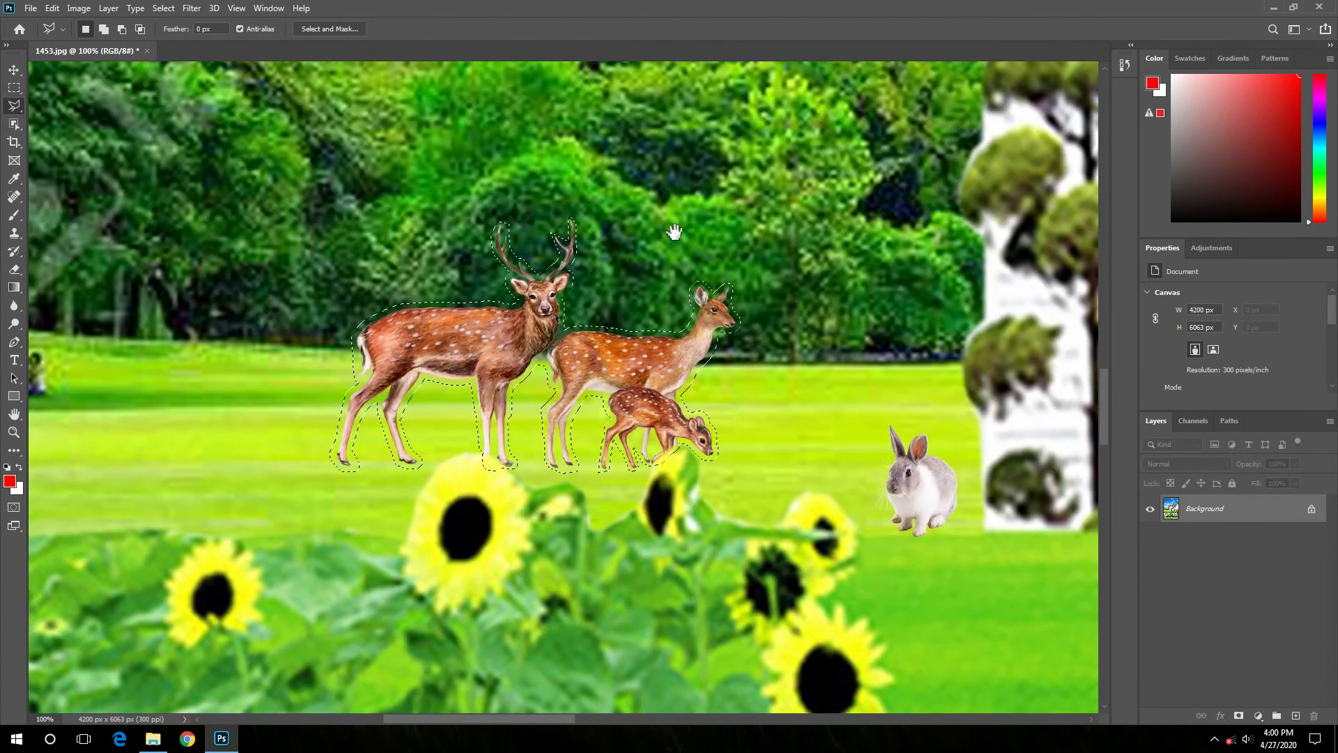
pyautogui.click(52, 9)
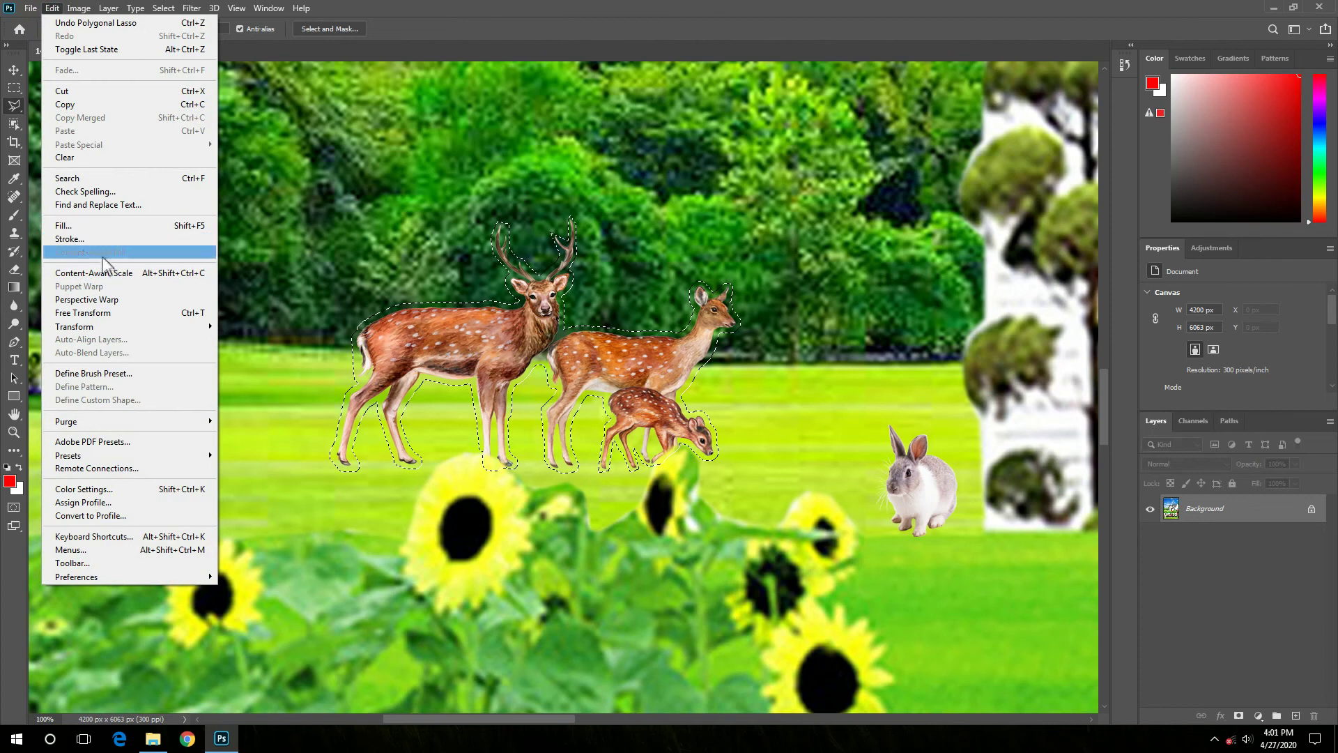
pyautogui.click(104, 253)
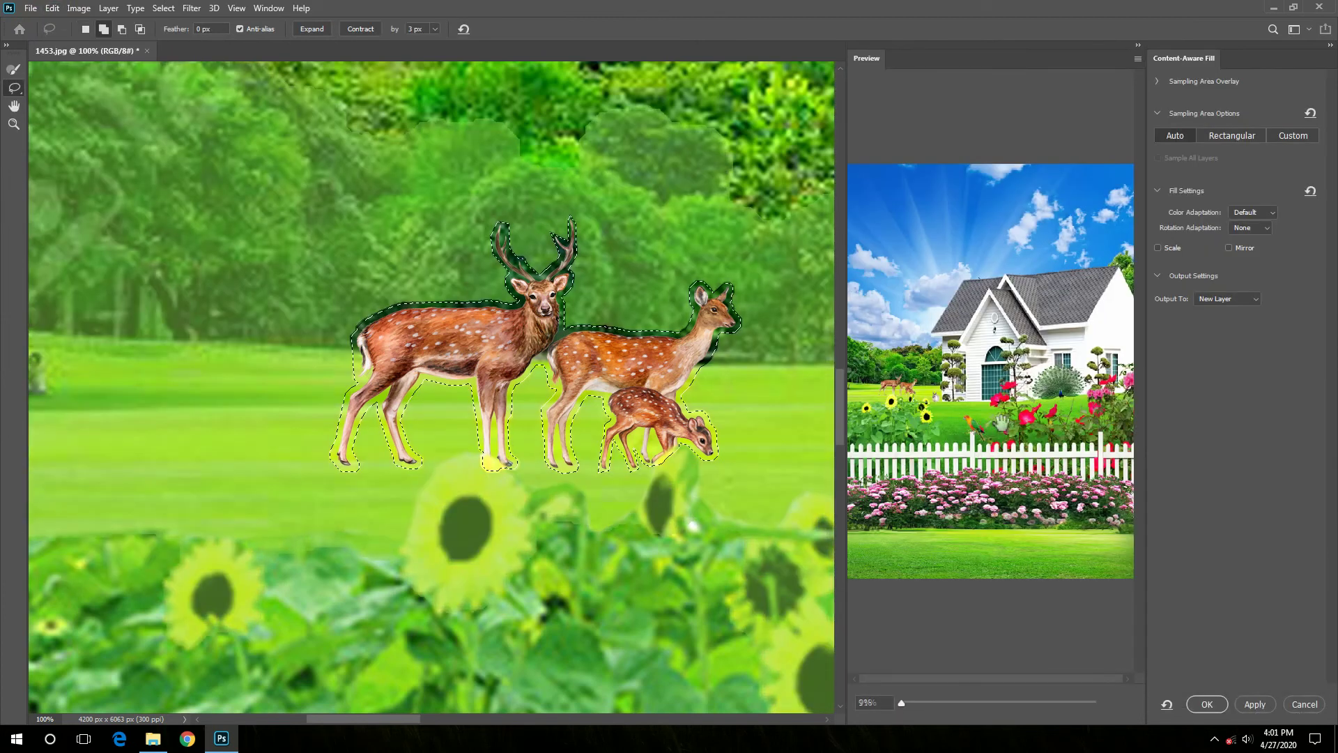
pyautogui.scroll(3, 995, 422)
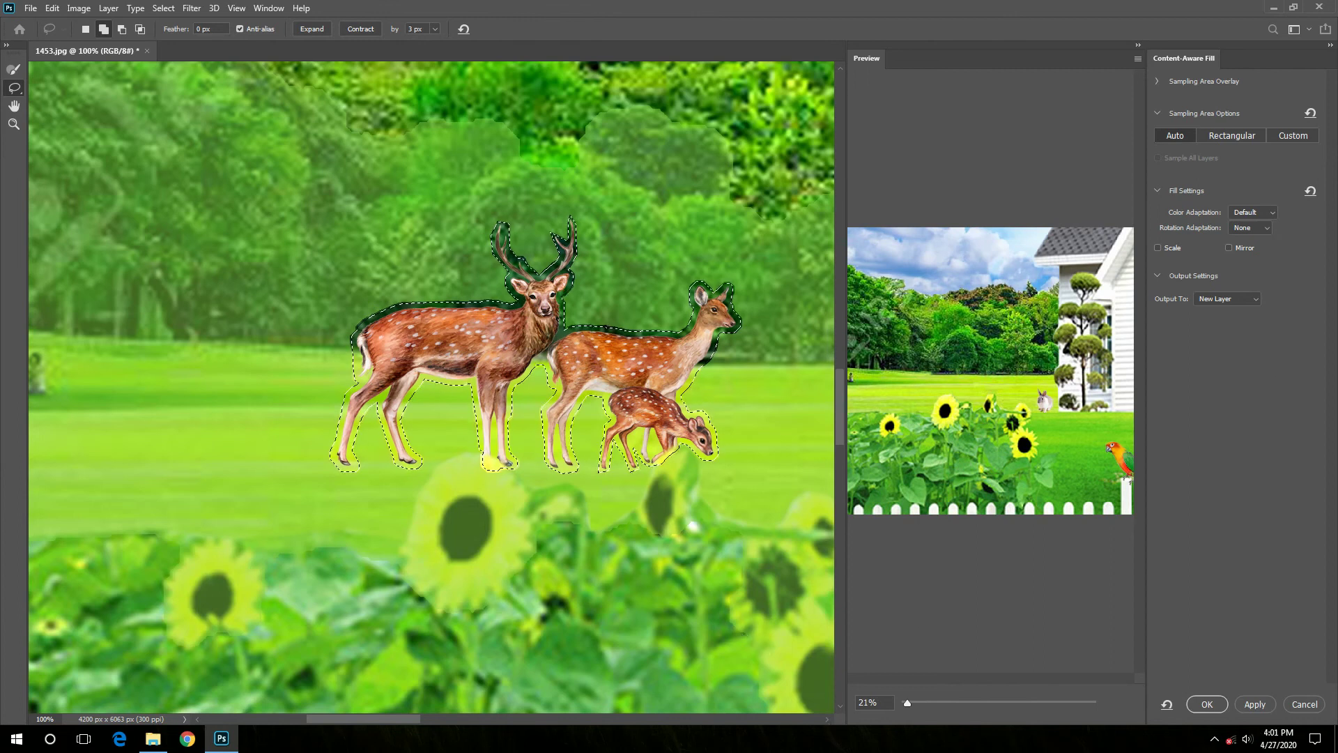
pyautogui.click(1208, 704)
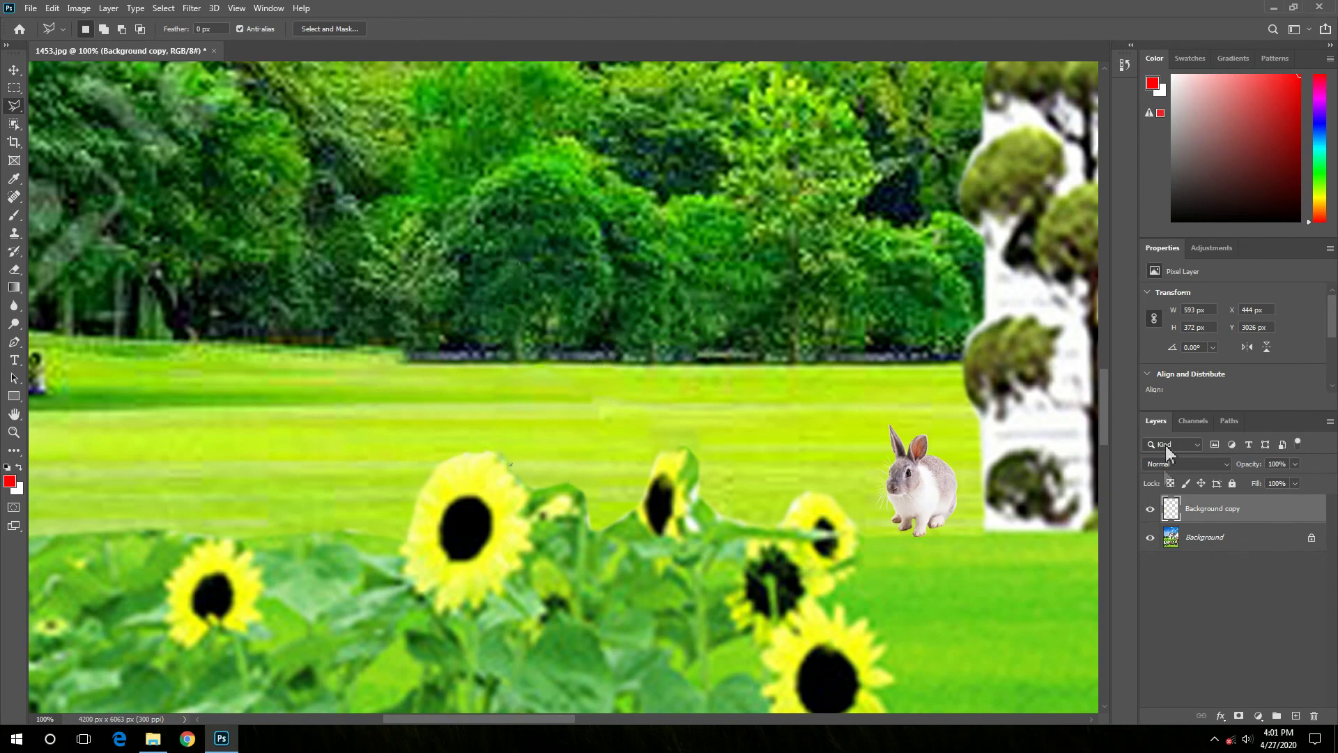
# Step: Toggle the Background copy layer on and off, ending hidden so the deer reappear
pyautogui.click(1150, 514)
pyautogui.click(1150, 514)
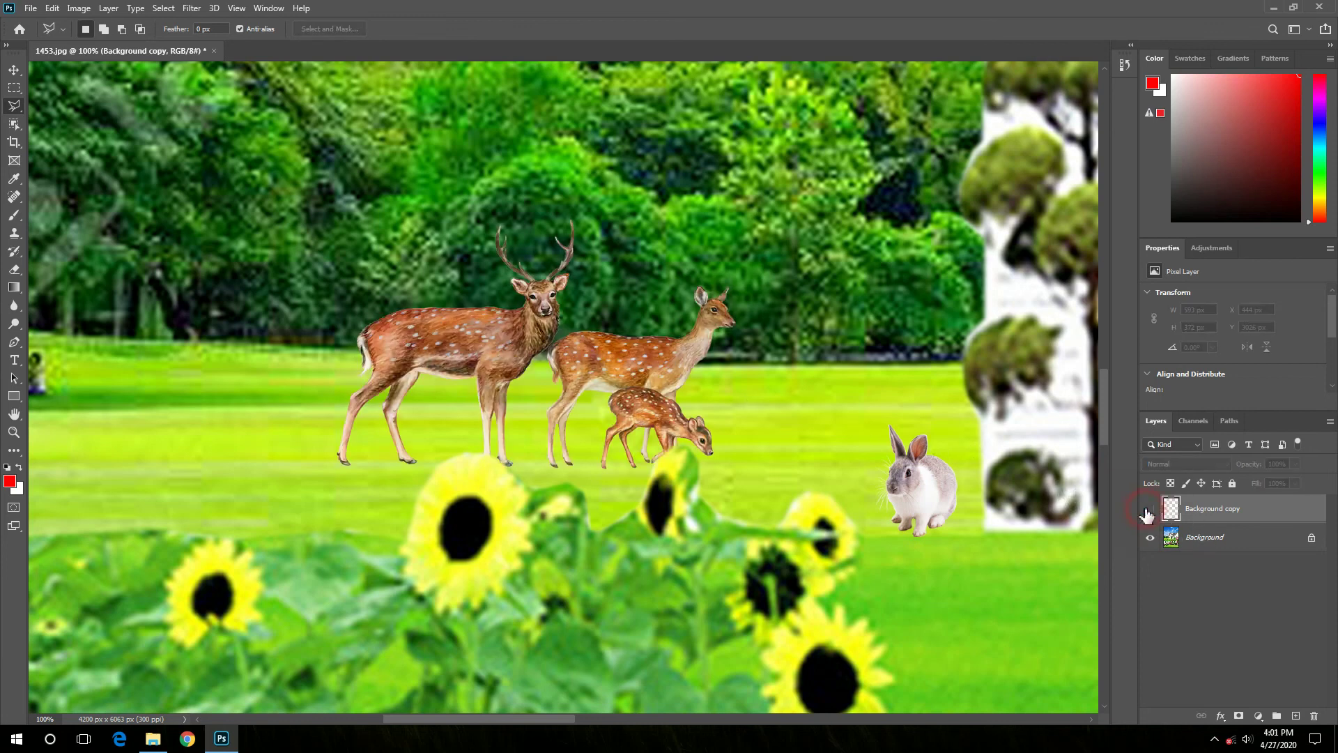
pyautogui.click(1151, 514)
pyautogui.click(1150, 509)
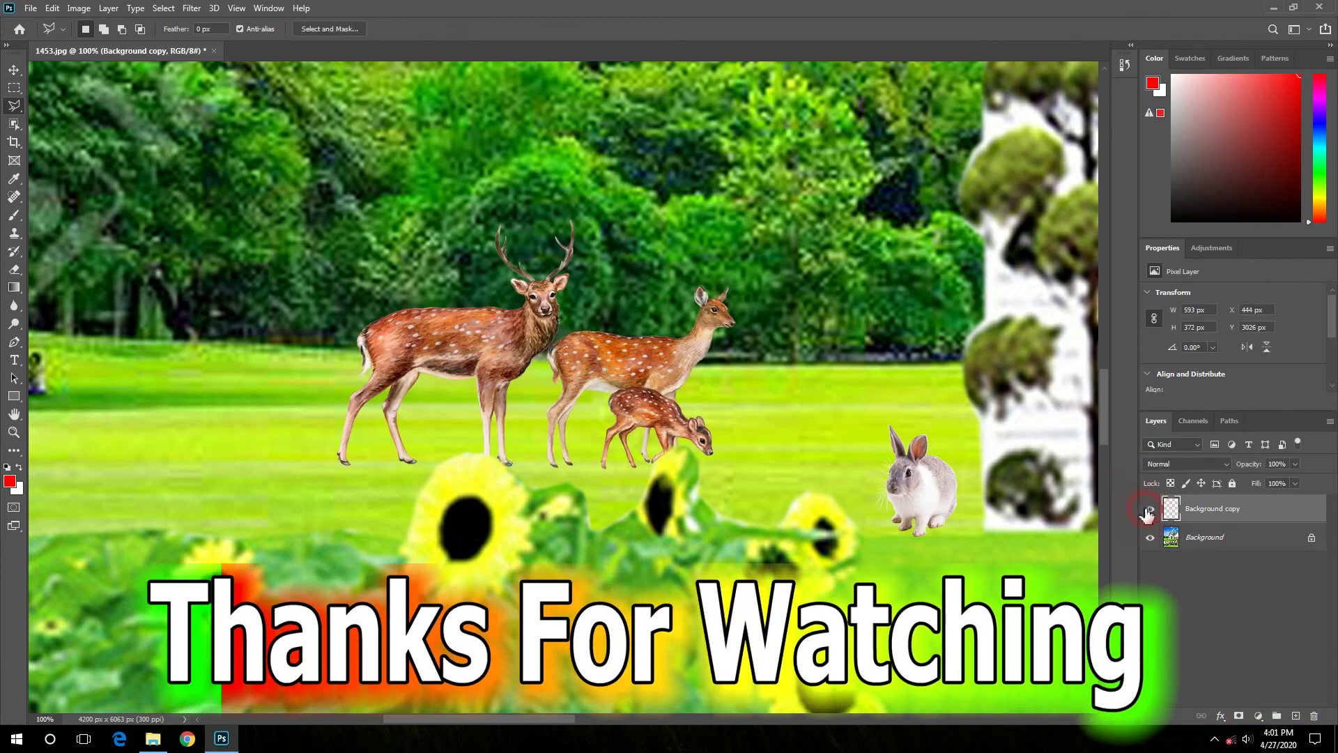